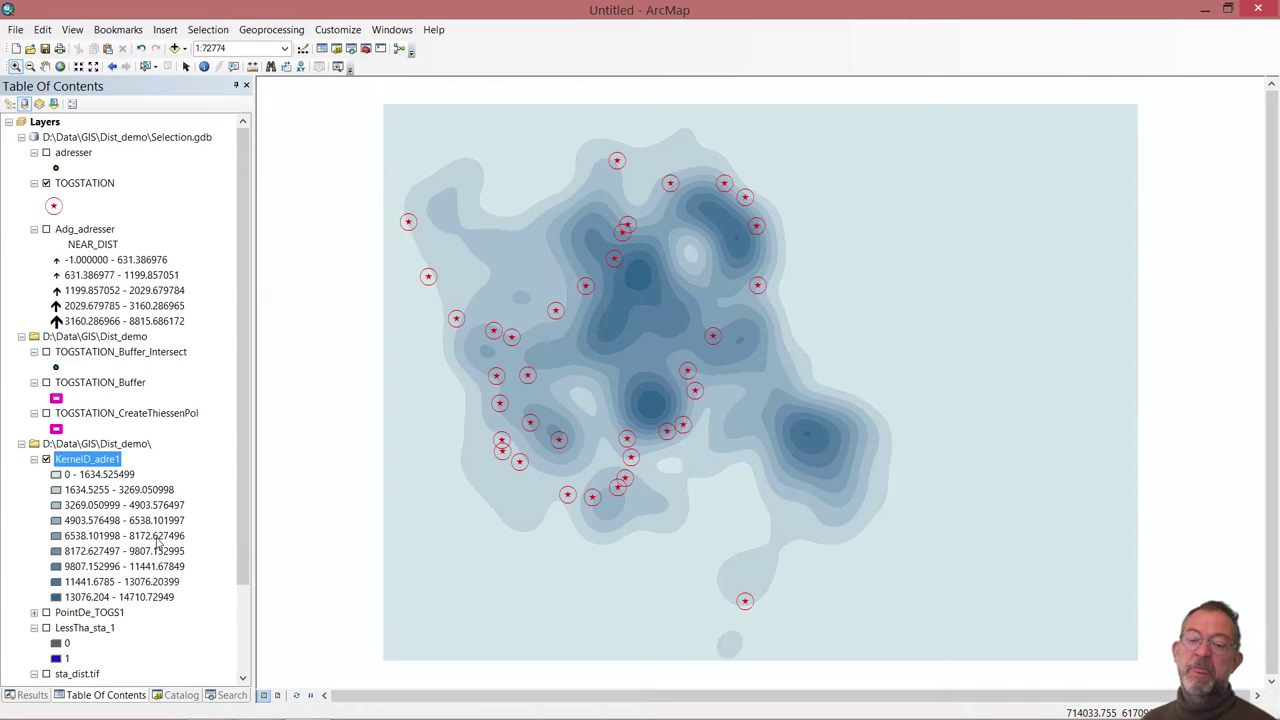
- From the Catalog, create a new model, Model 6, inside the distance_demo.tbx toolbox
left_click(182, 694)
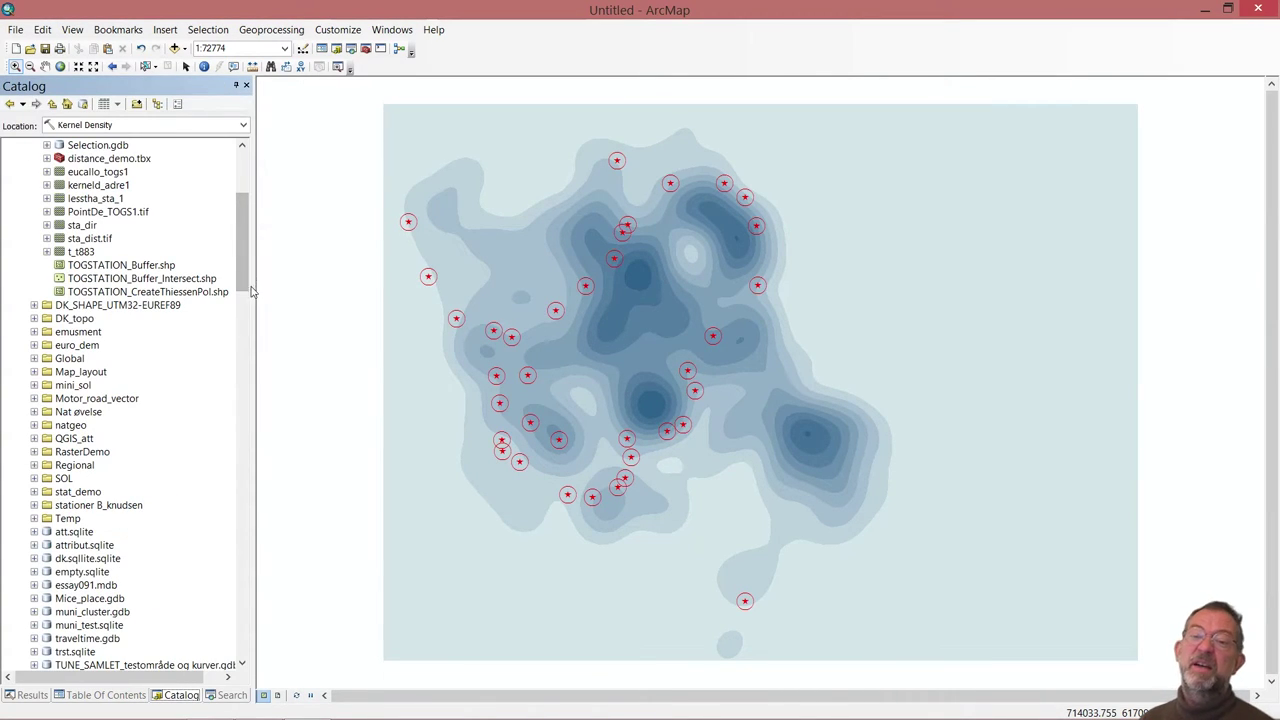
left_click_drag(241, 237, 240, 197)
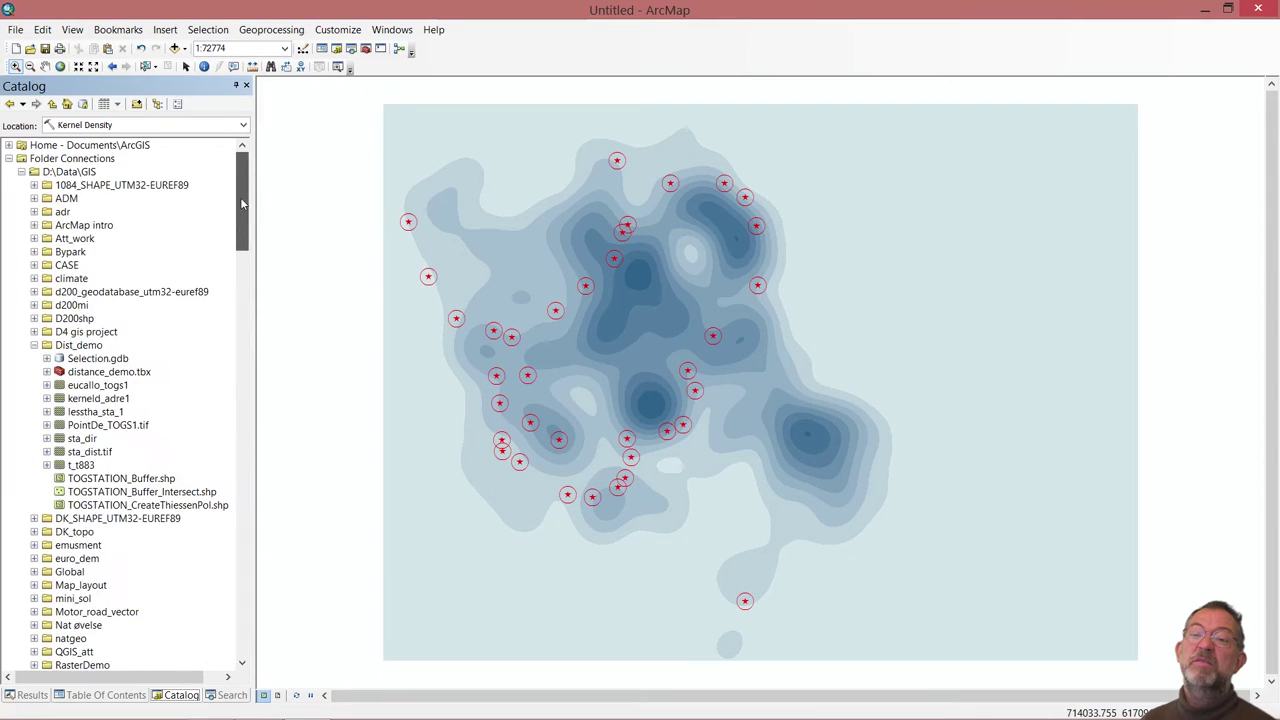
left_click(133, 373)
right_click(133, 373)
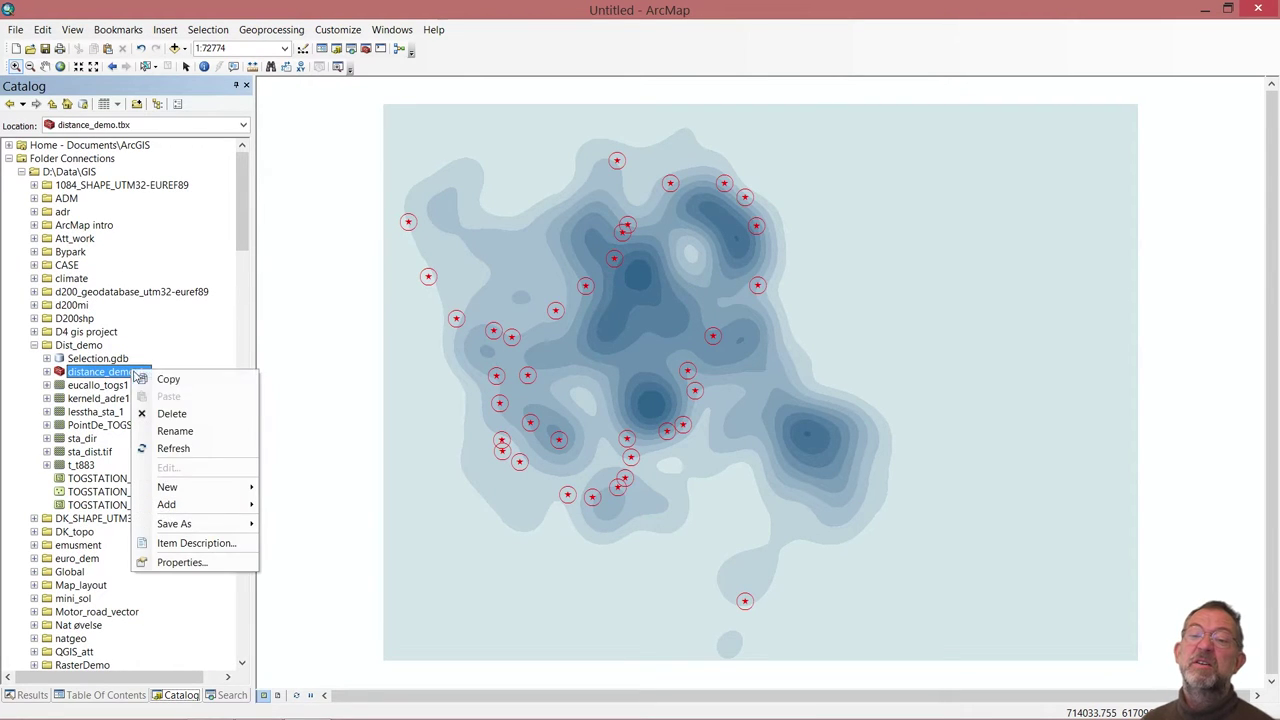
mouse_move(230, 487)
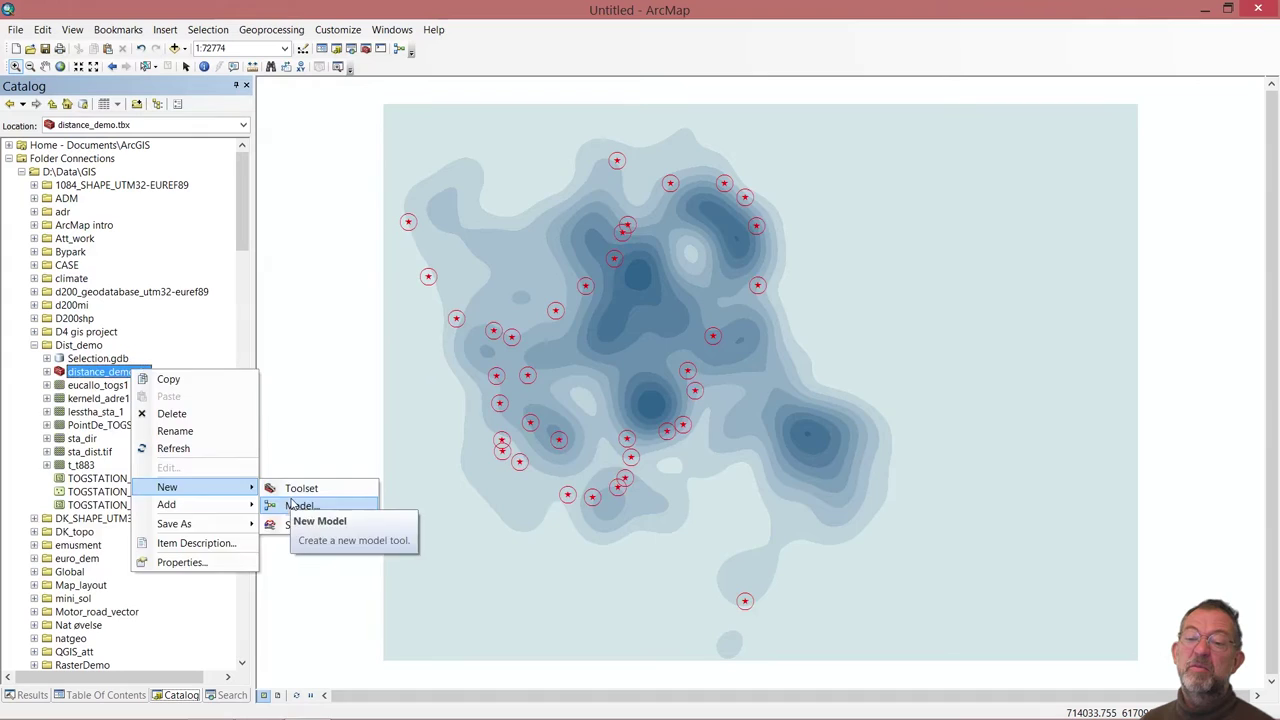
left_click(290, 505)
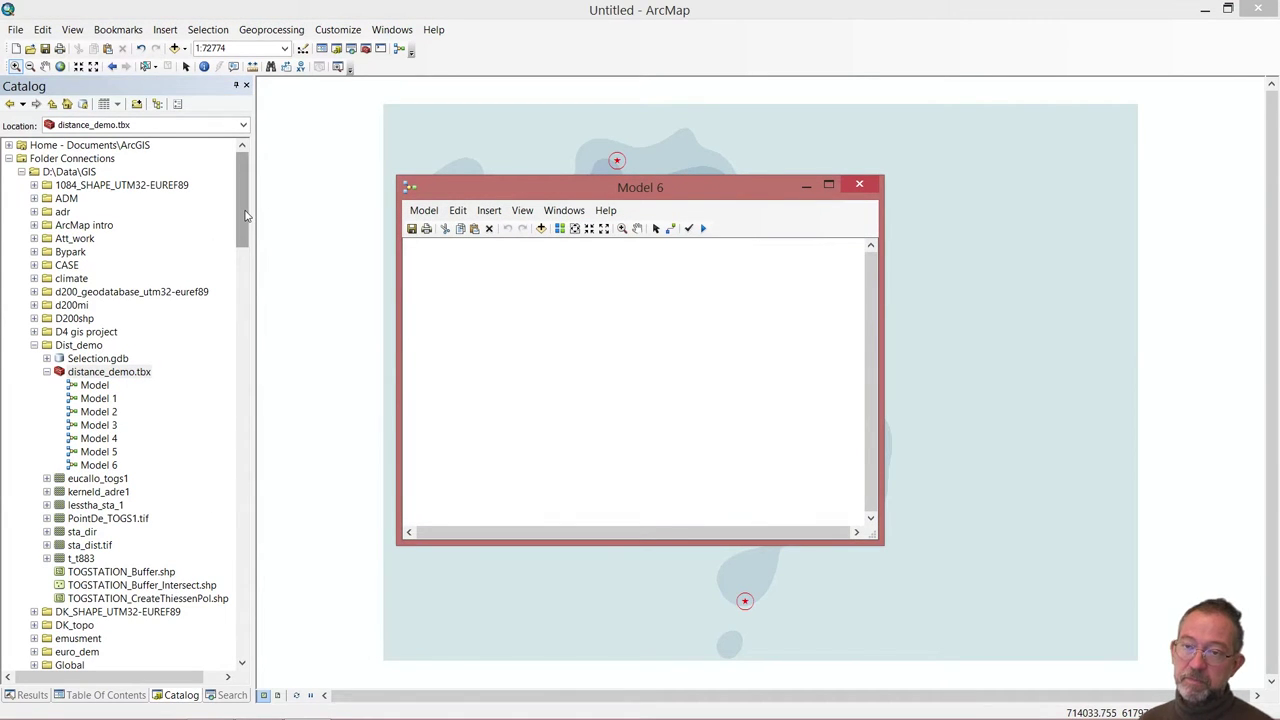
mouse_move(244, 214)
left_mouse_down()
mouse_move(244, 226)
mouse_move(254, 199)
left_mouse_up()
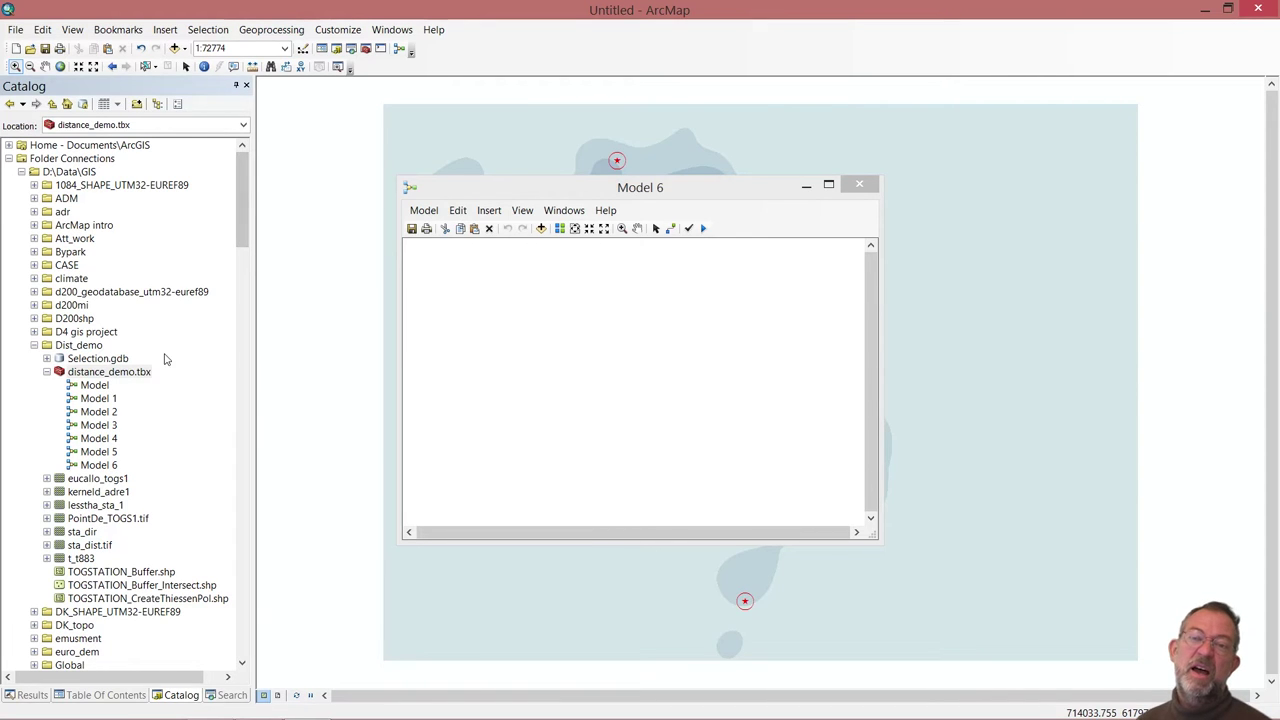
- Search for 'fishnet' and drag the Create Fishnet tool into Model 6
mouse_move(85, 716)
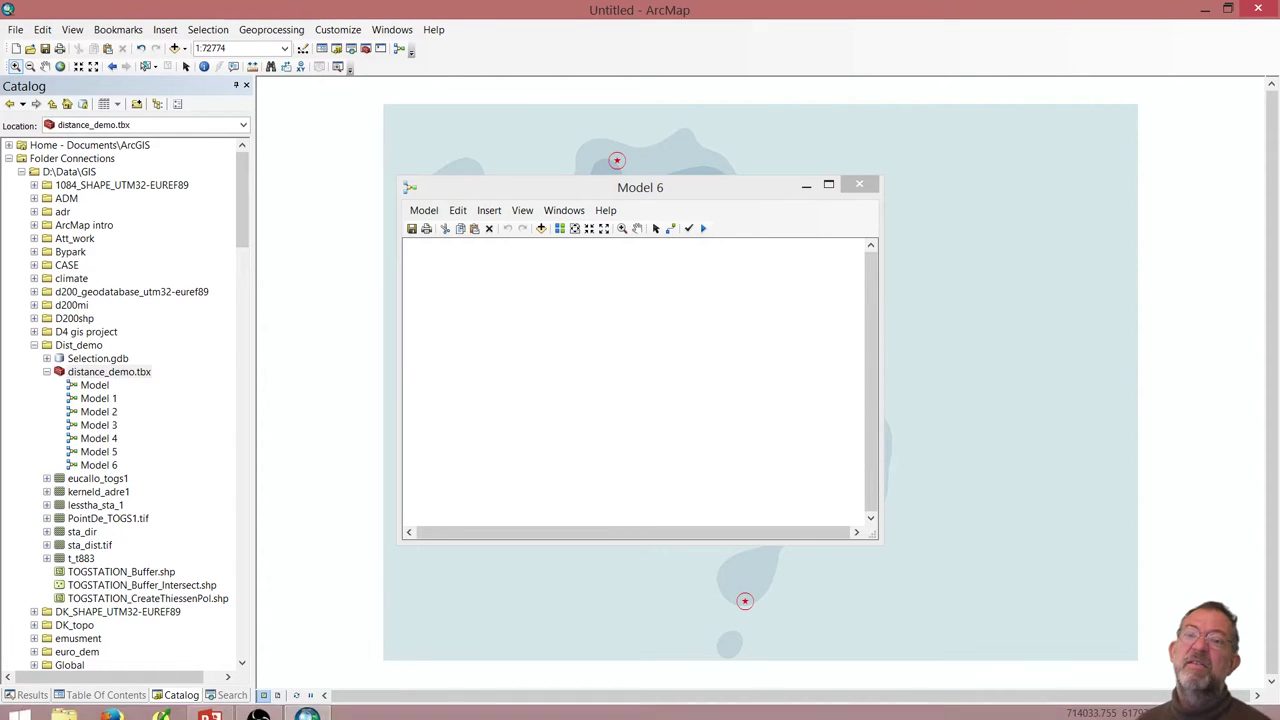
left_click(27, 695)
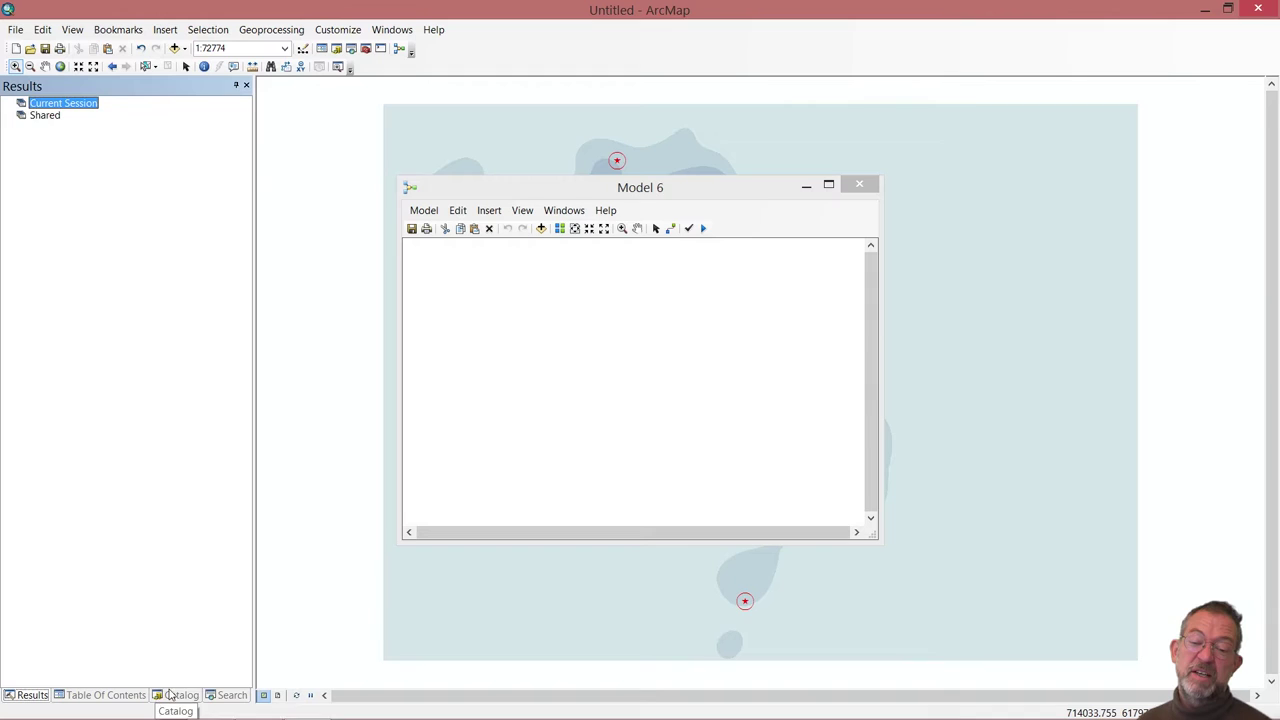
left_click(231, 695)
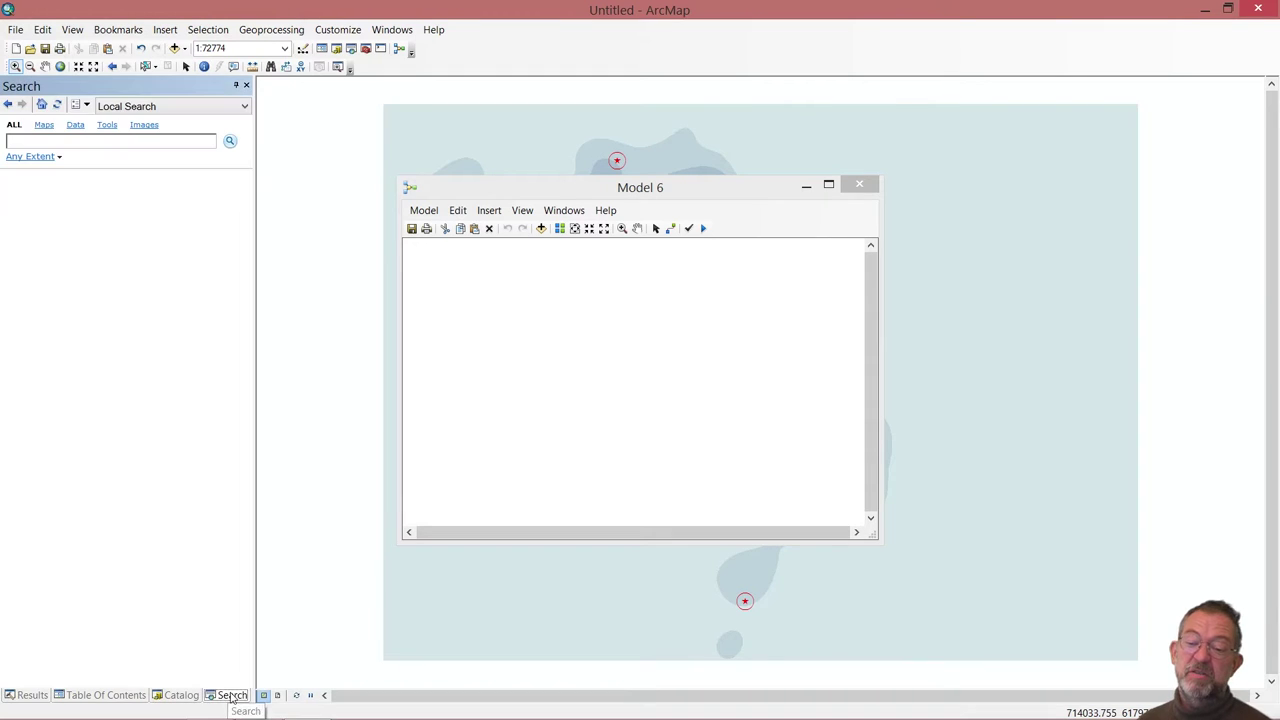
left_click(45, 144)
type("fi")
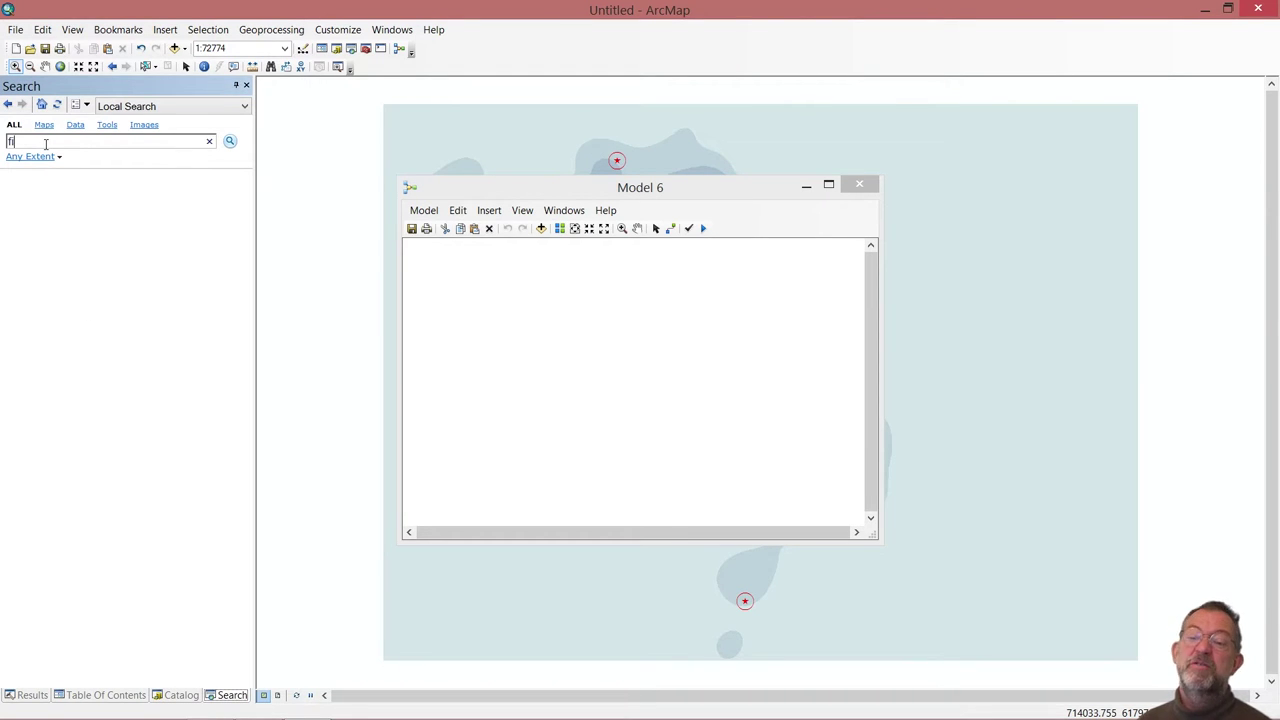
type("shnet")
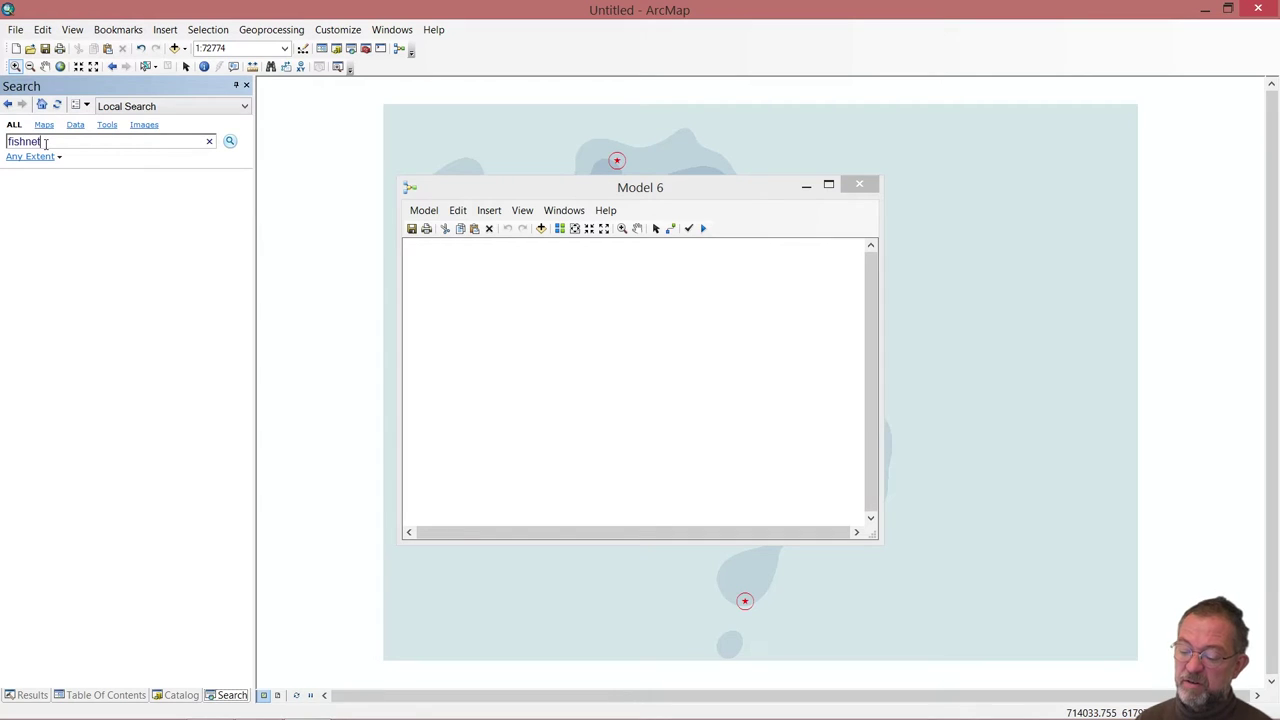
key("Return")
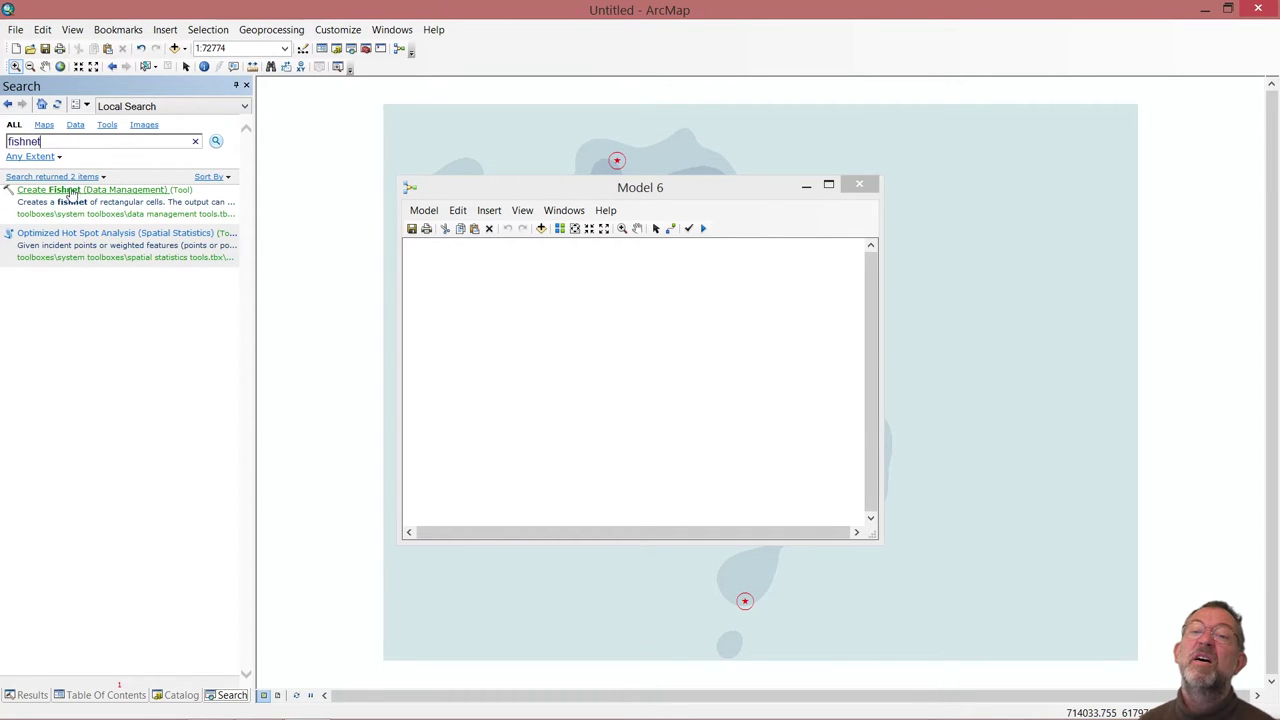
left_click(120, 216)
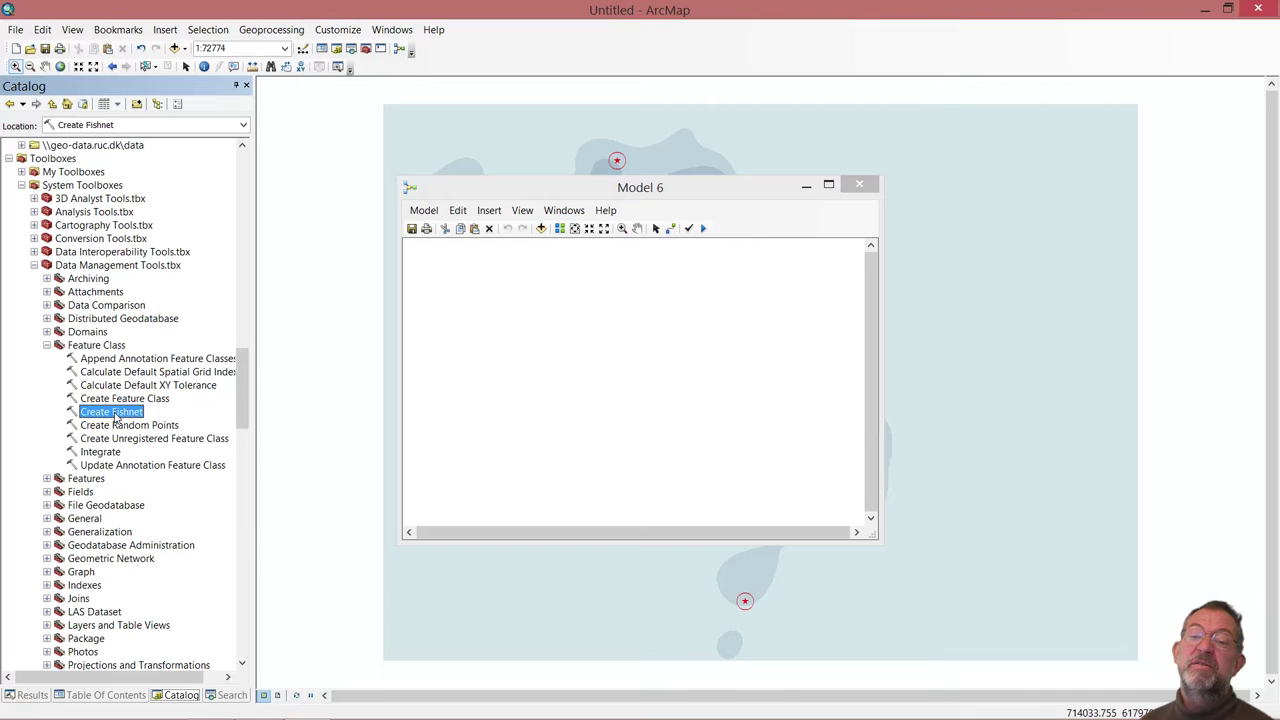
left_click_drag(115, 416, 495, 353)
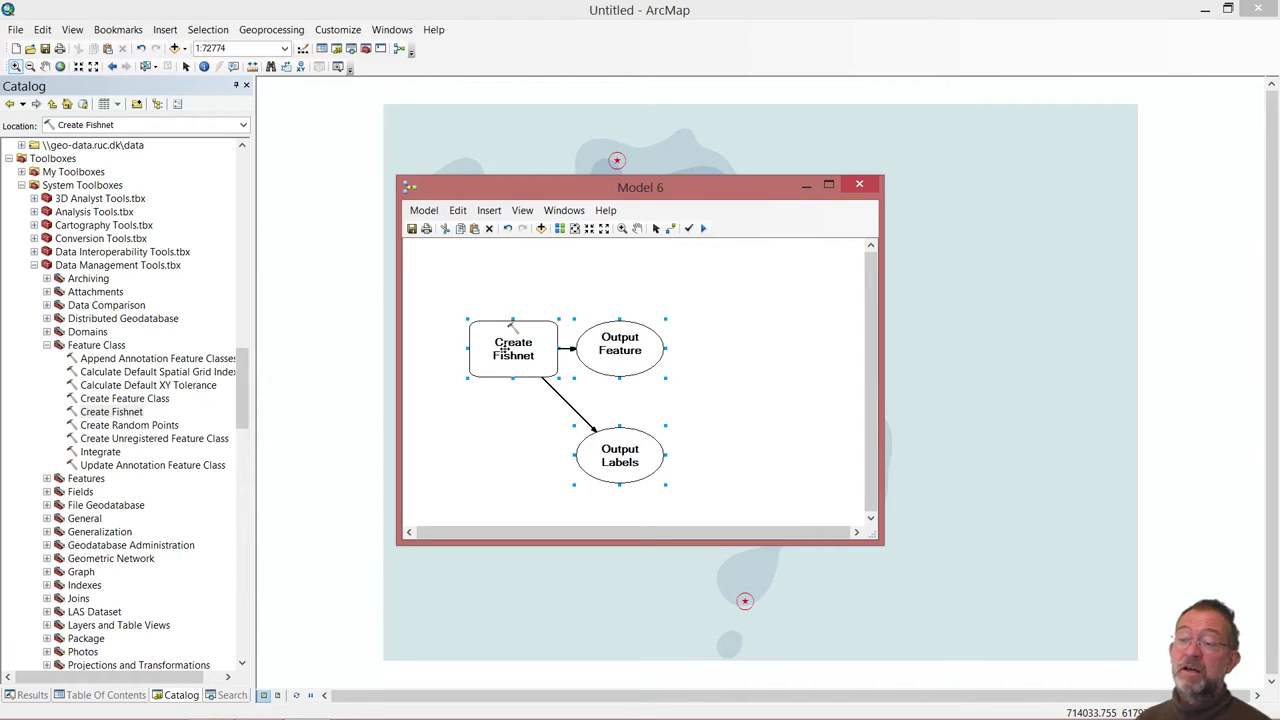
- Set Create Fishnet's output to fishnet.shp in Dist_demo and its template extent to Adg_adresser
double_click(505, 350)
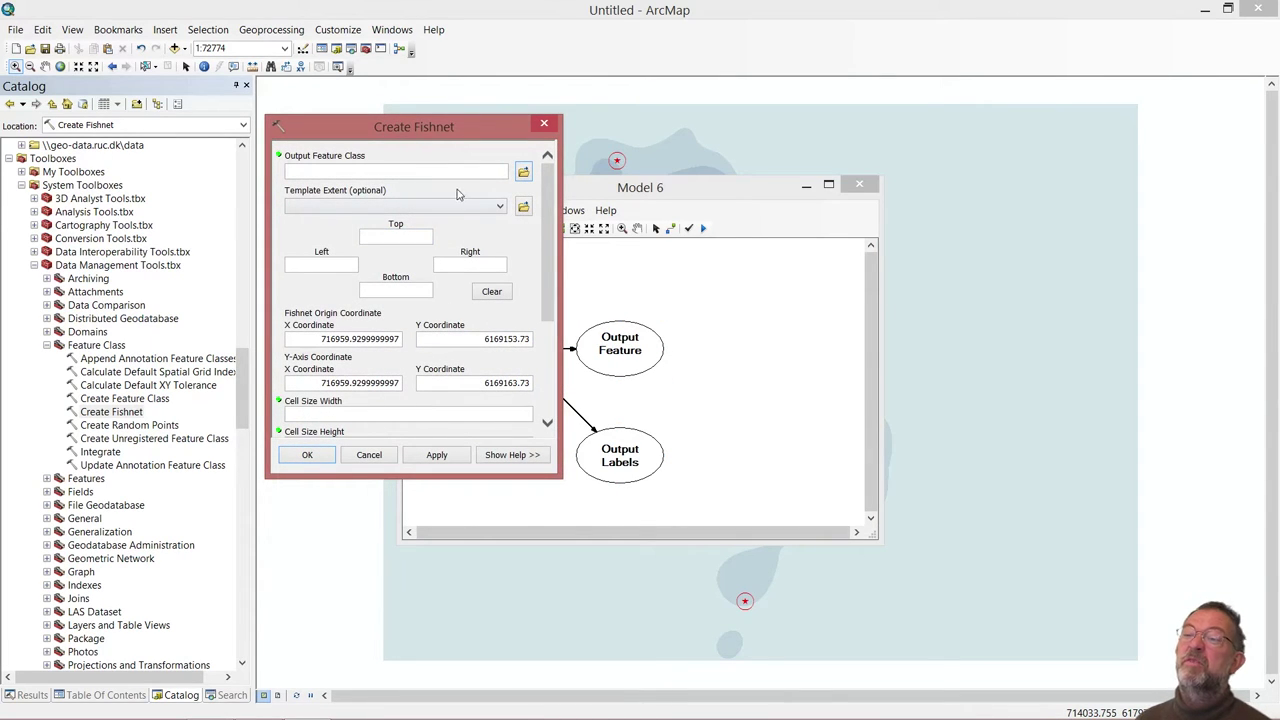
left_click(523, 172)
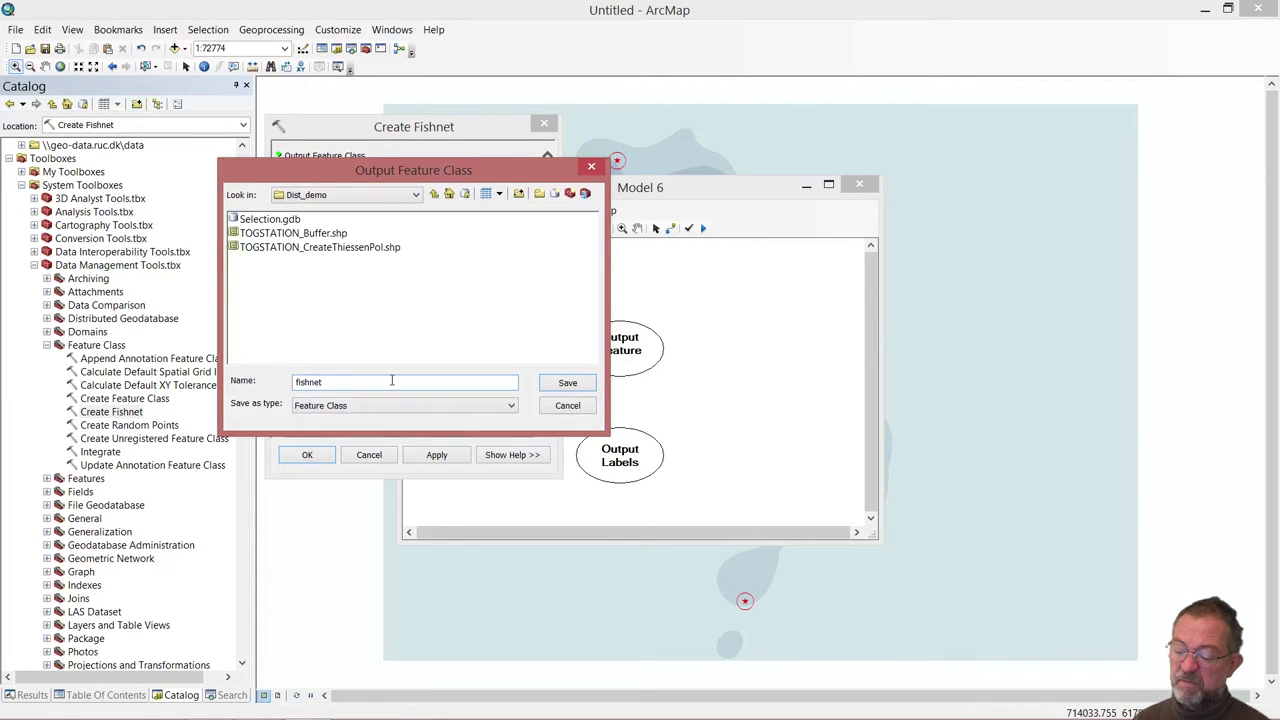
left_click(574, 386)
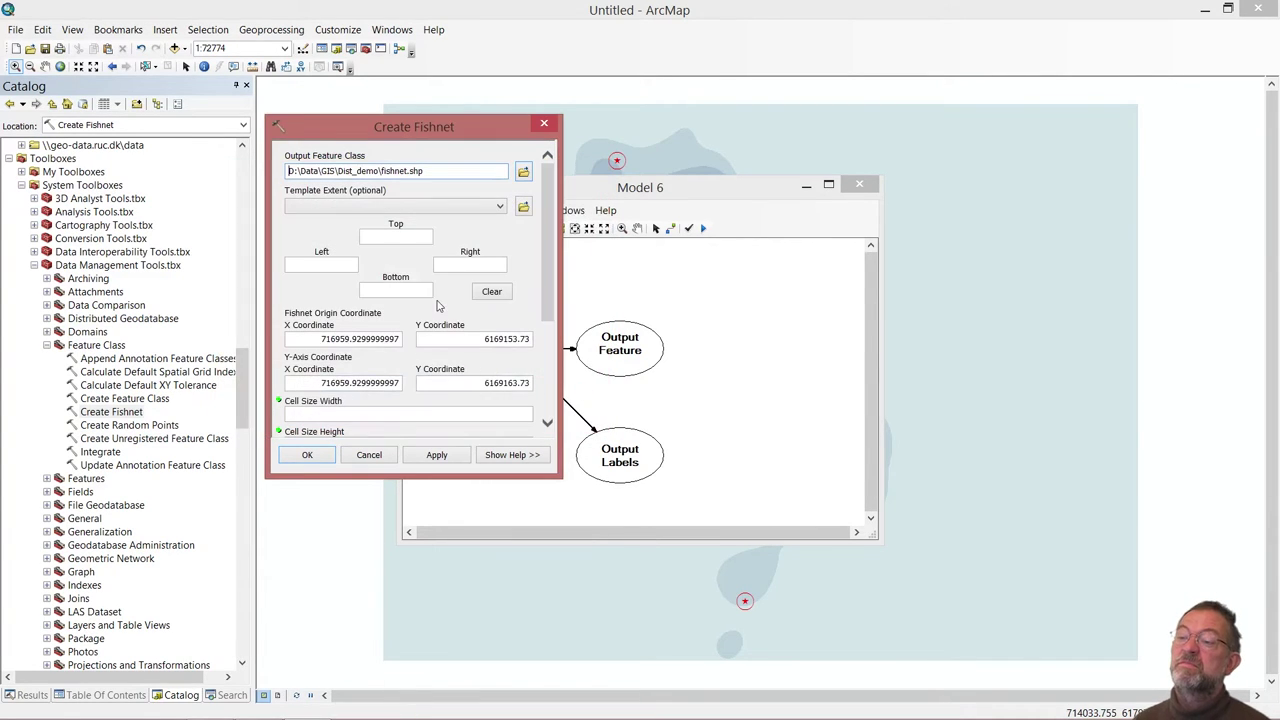
left_click(498, 208)
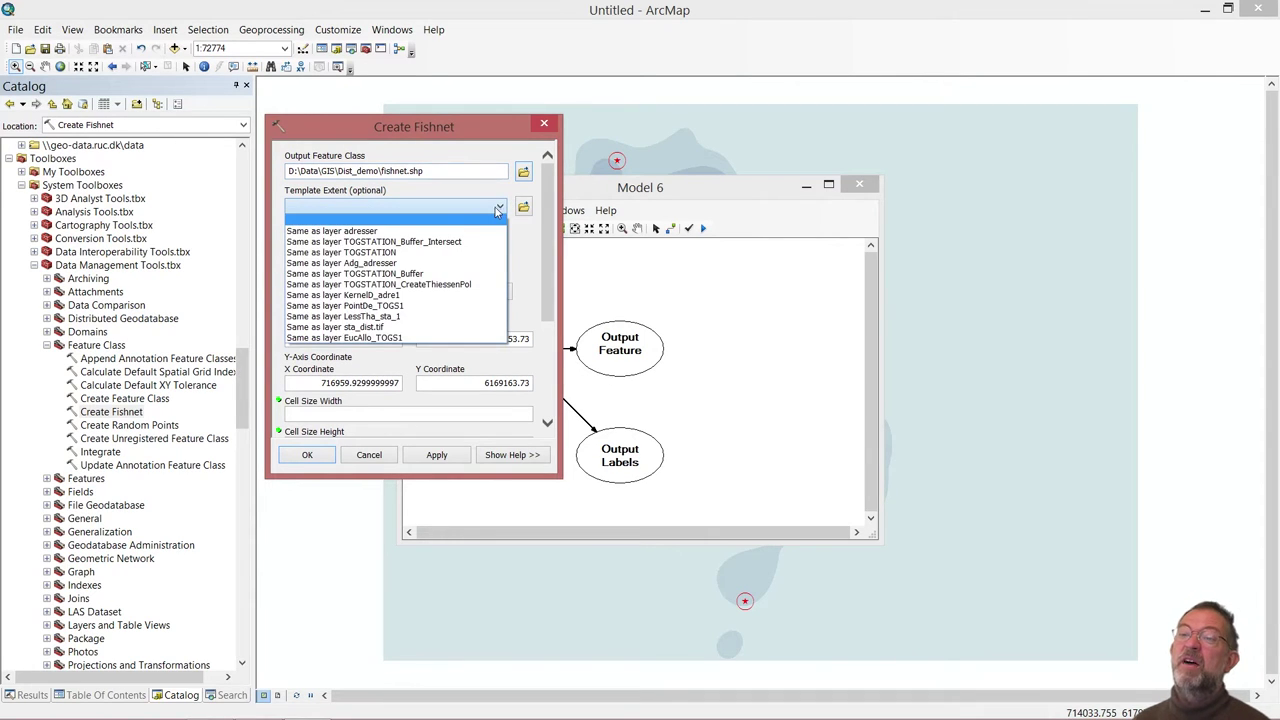
left_click(424, 263)
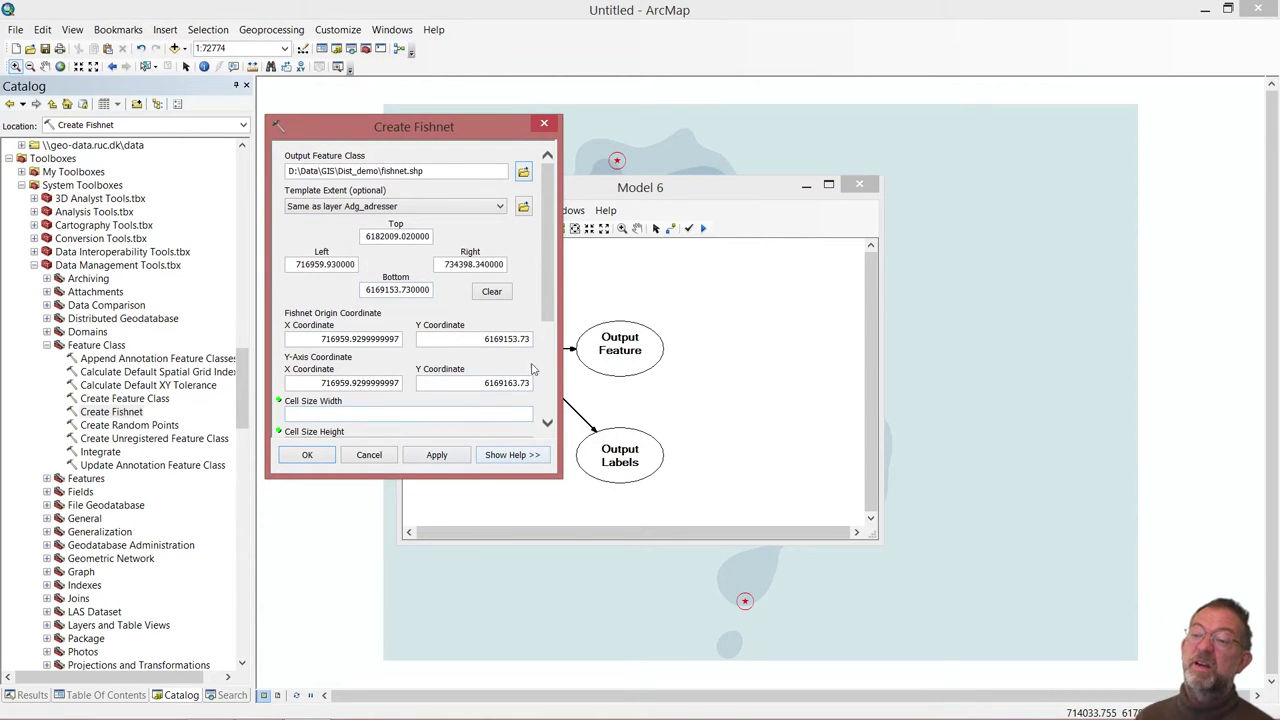
- Use 100 × 100 cells with POLYGON geometry and accept the fishnet settings
left_click_drag(555, 305, 555, 368)
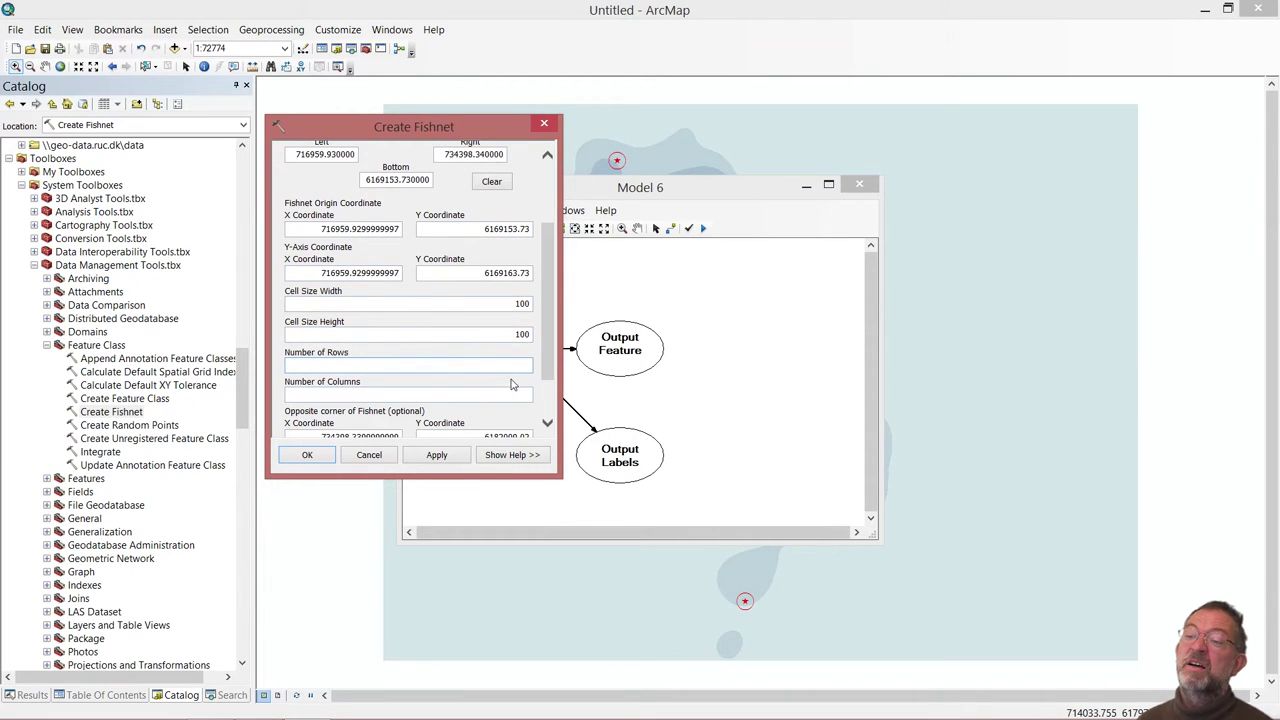
left_click_drag(553, 360, 551, 397)
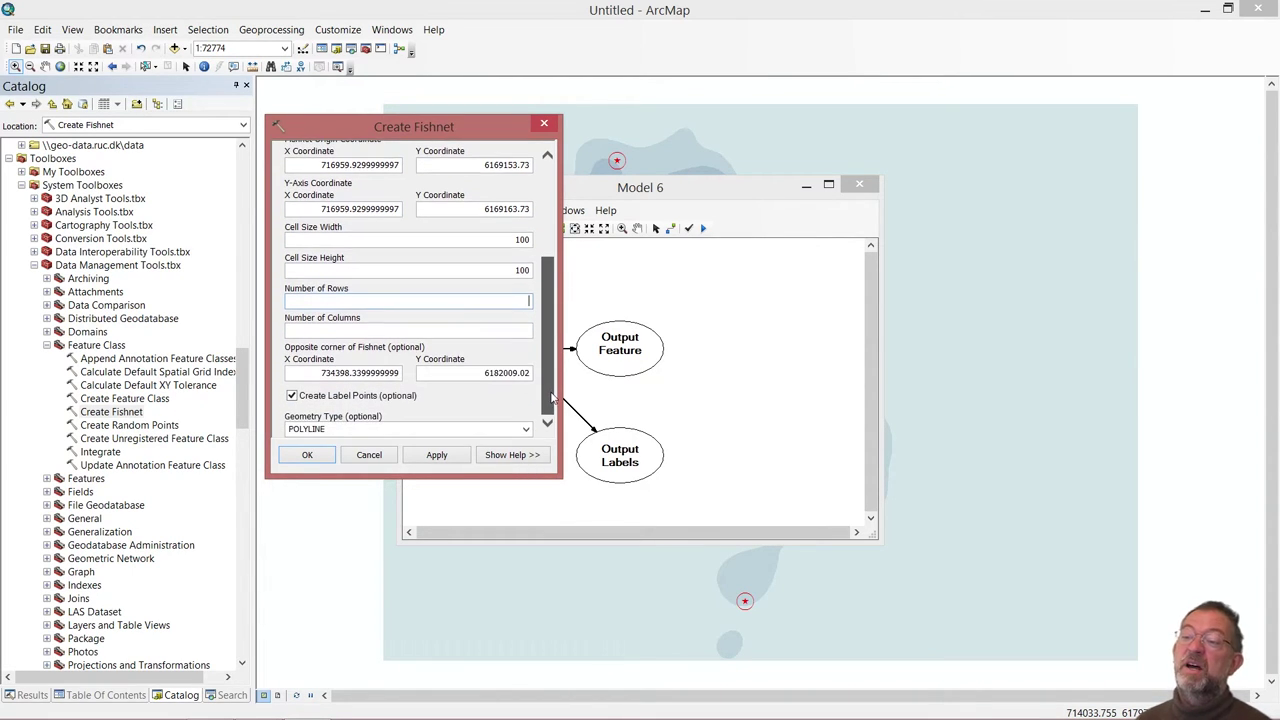
left_click(337, 434)
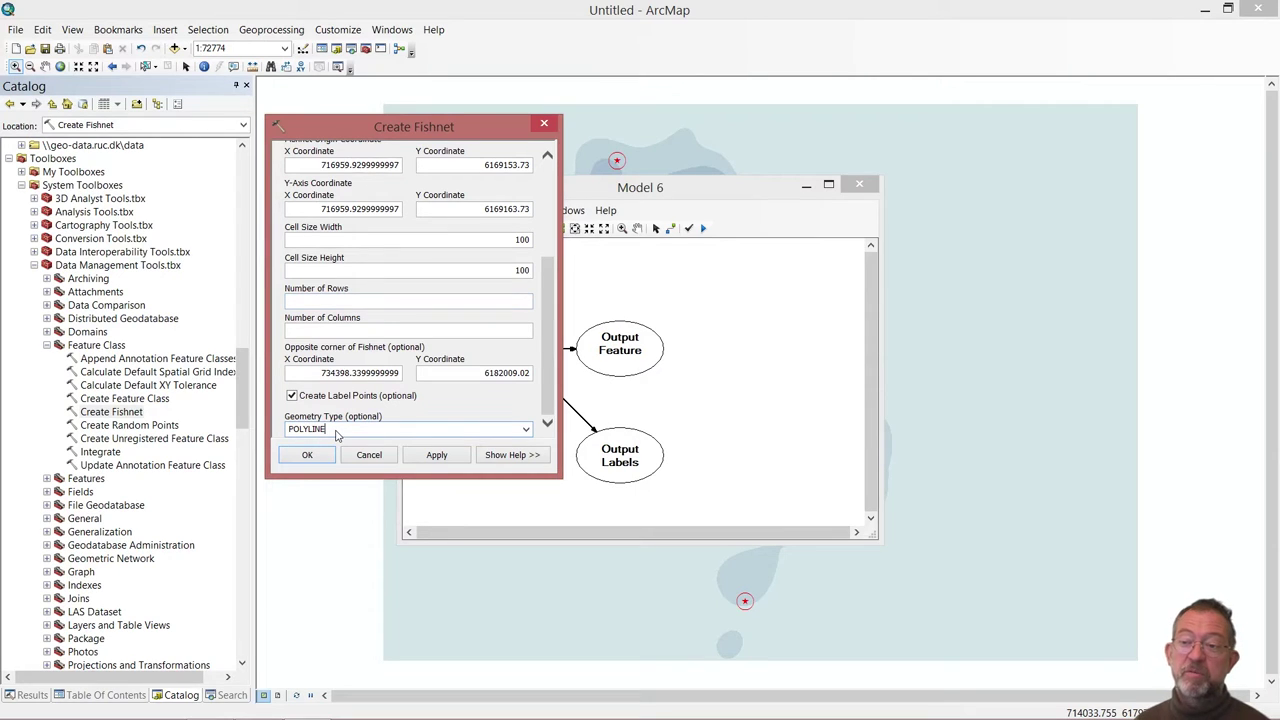
left_click(524, 430)
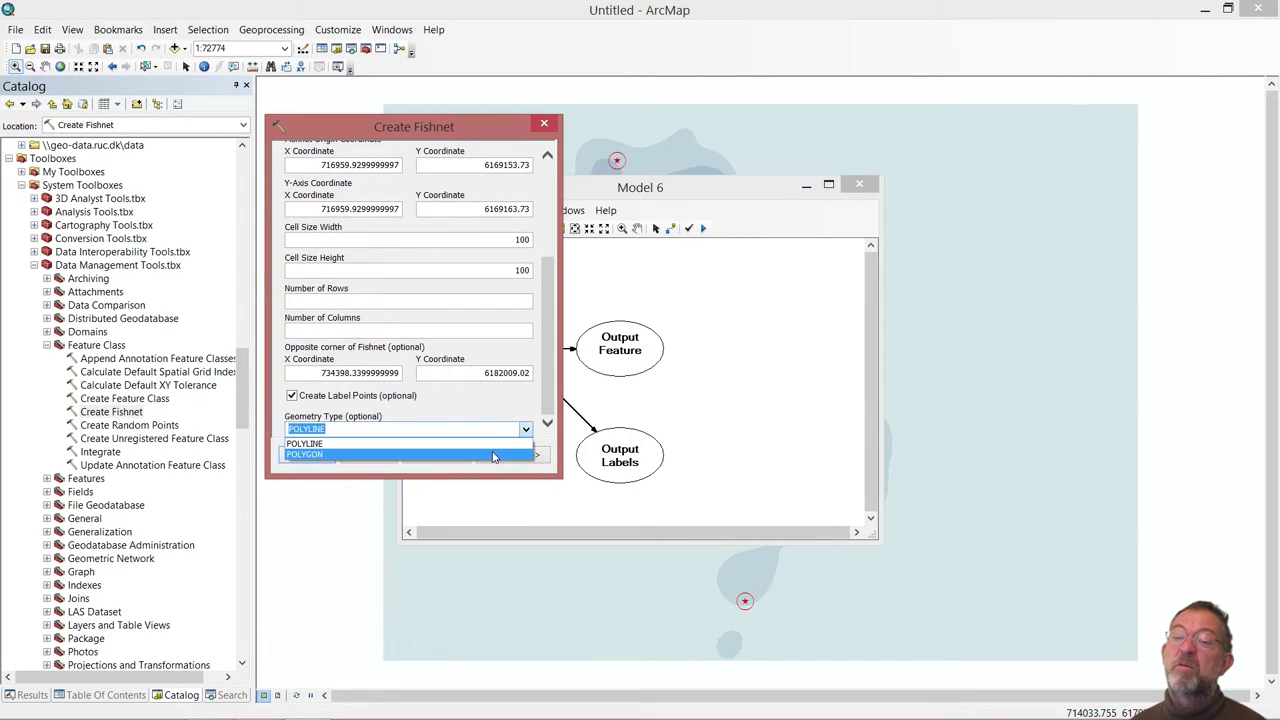
left_click(492, 455)
left_click(316, 456)
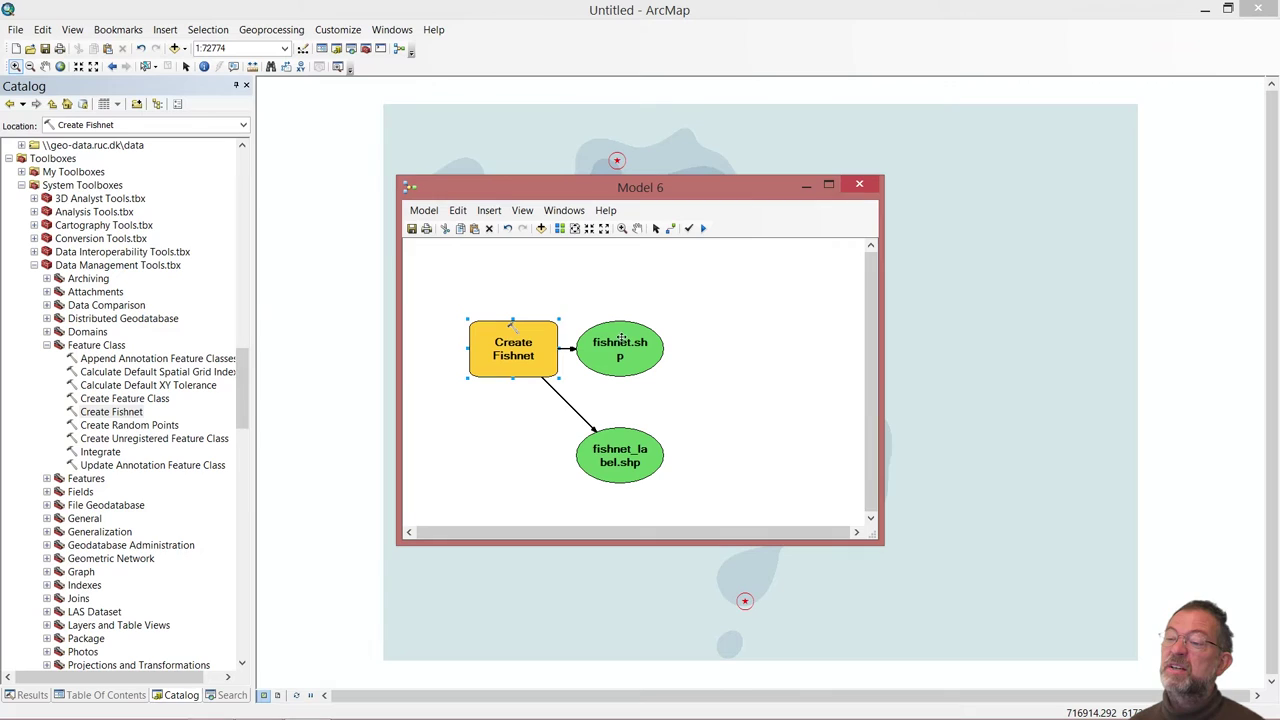
- Move fishnet_label.shp below Create Fishnet, then search for Spatial Join and add it to the model
left_click_drag(620, 450, 539, 450)
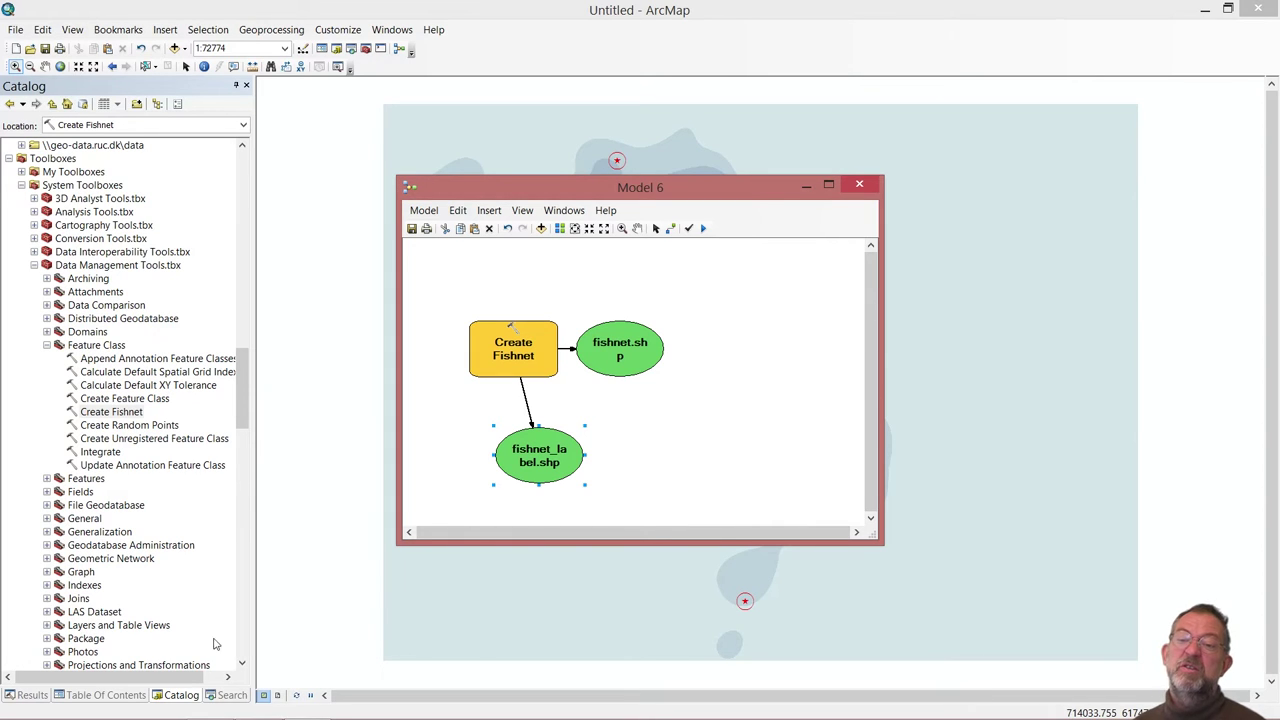
left_click(231, 695)
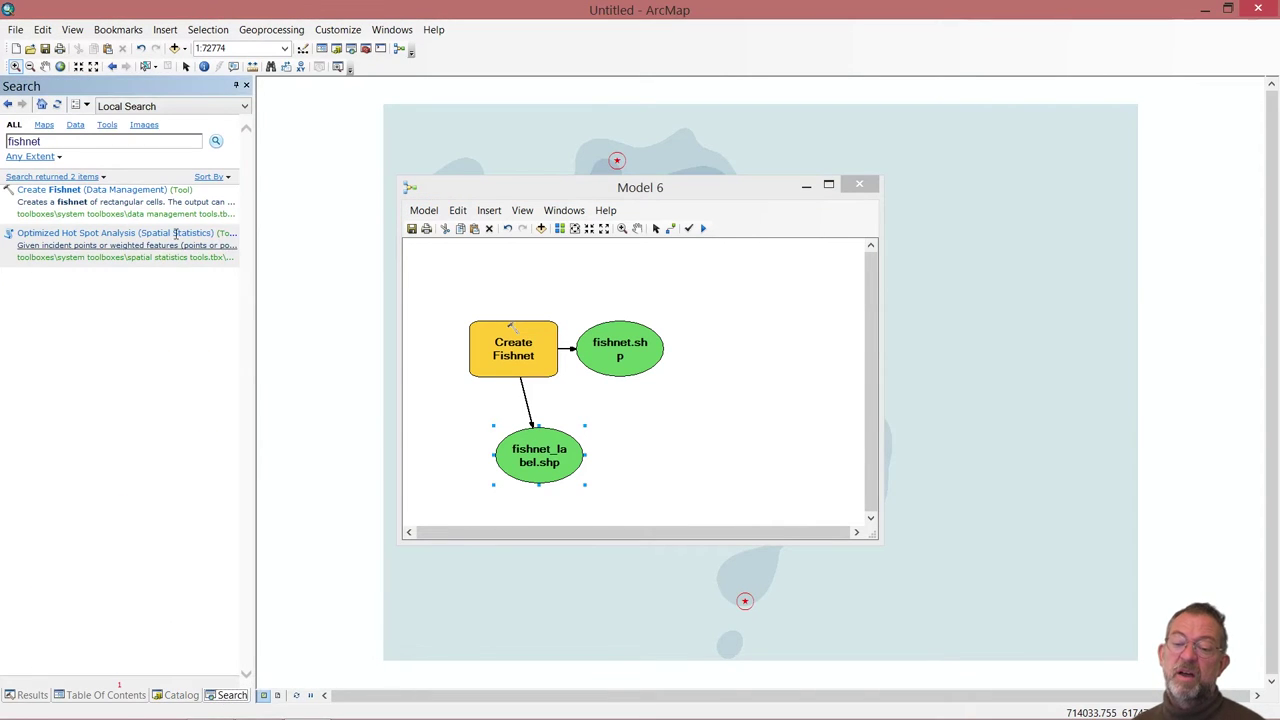
left_click(66, 141)
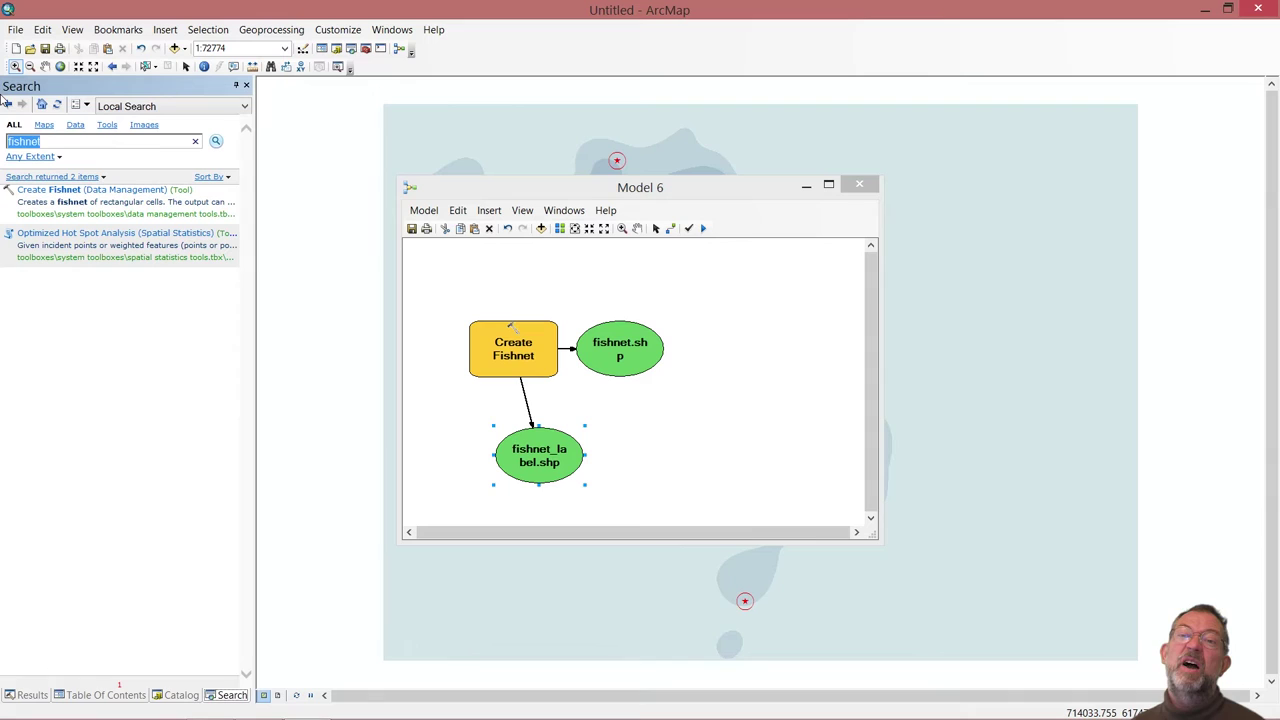
type("spatial join")
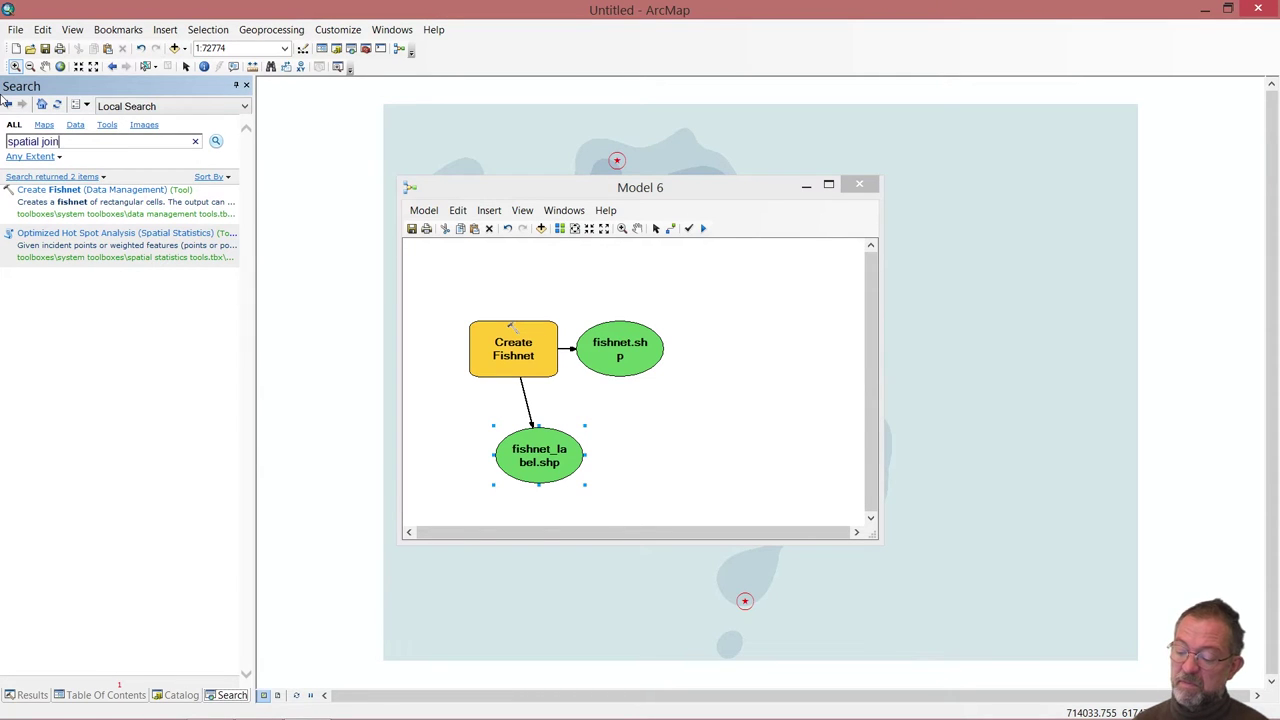
key("Return")
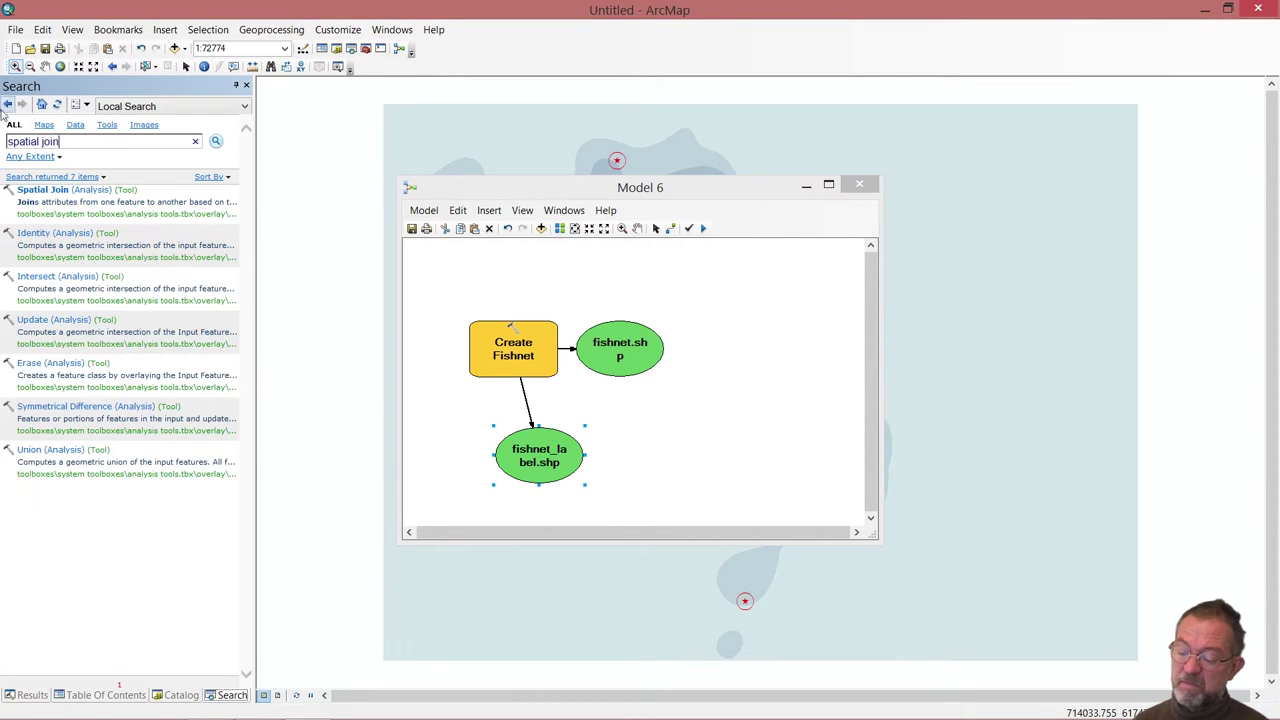
left_click(87, 214)
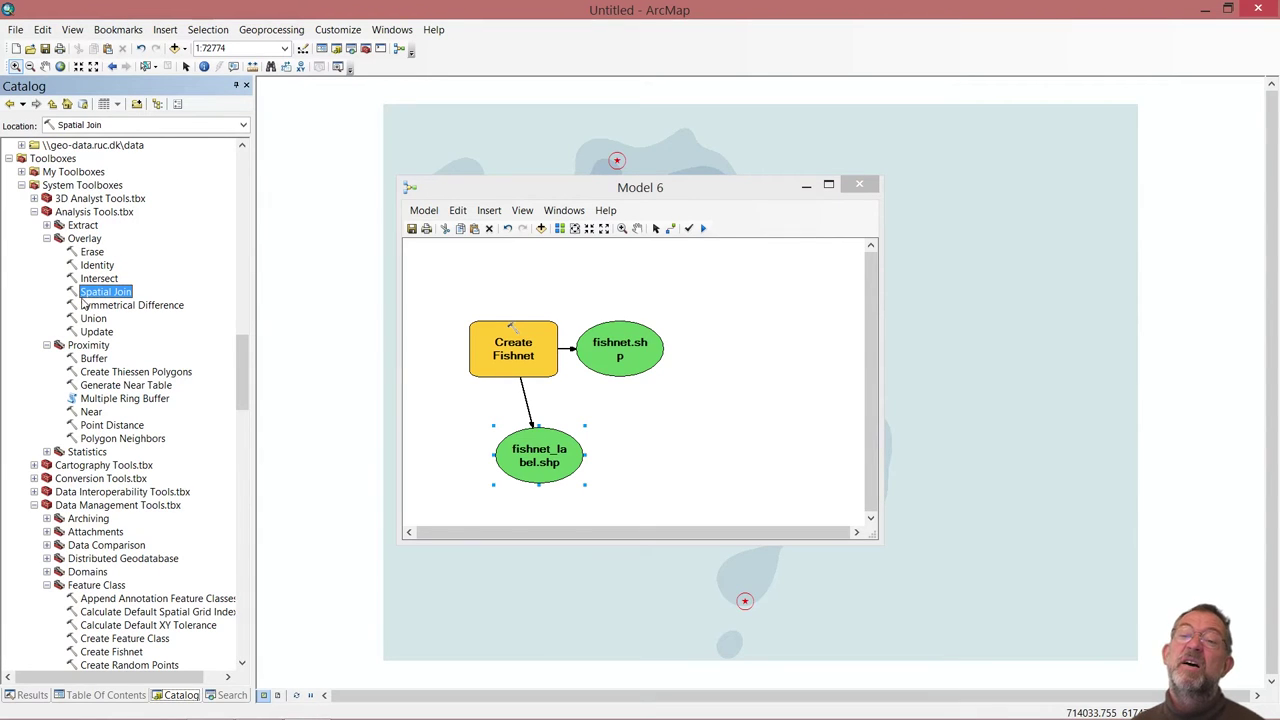
left_click_drag(97, 297, 740, 368)
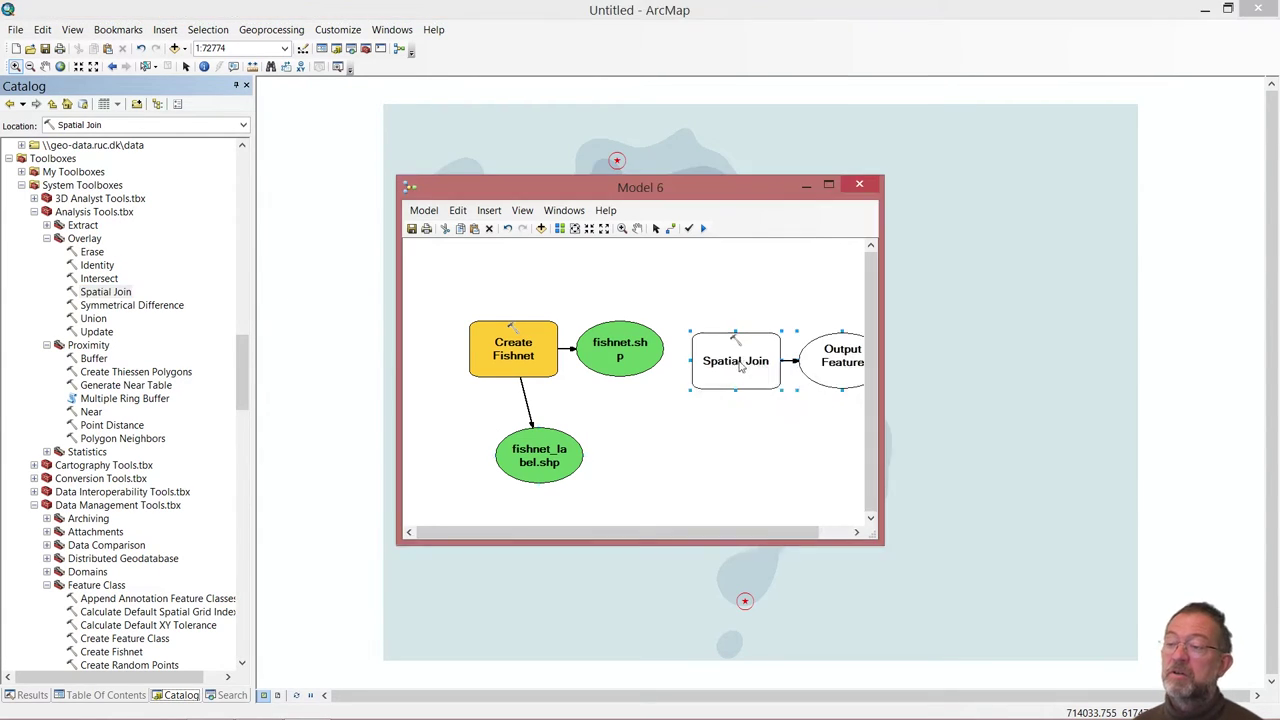
- Drag the adresser layer from the layer list into Model 6
left_click(120, 695)
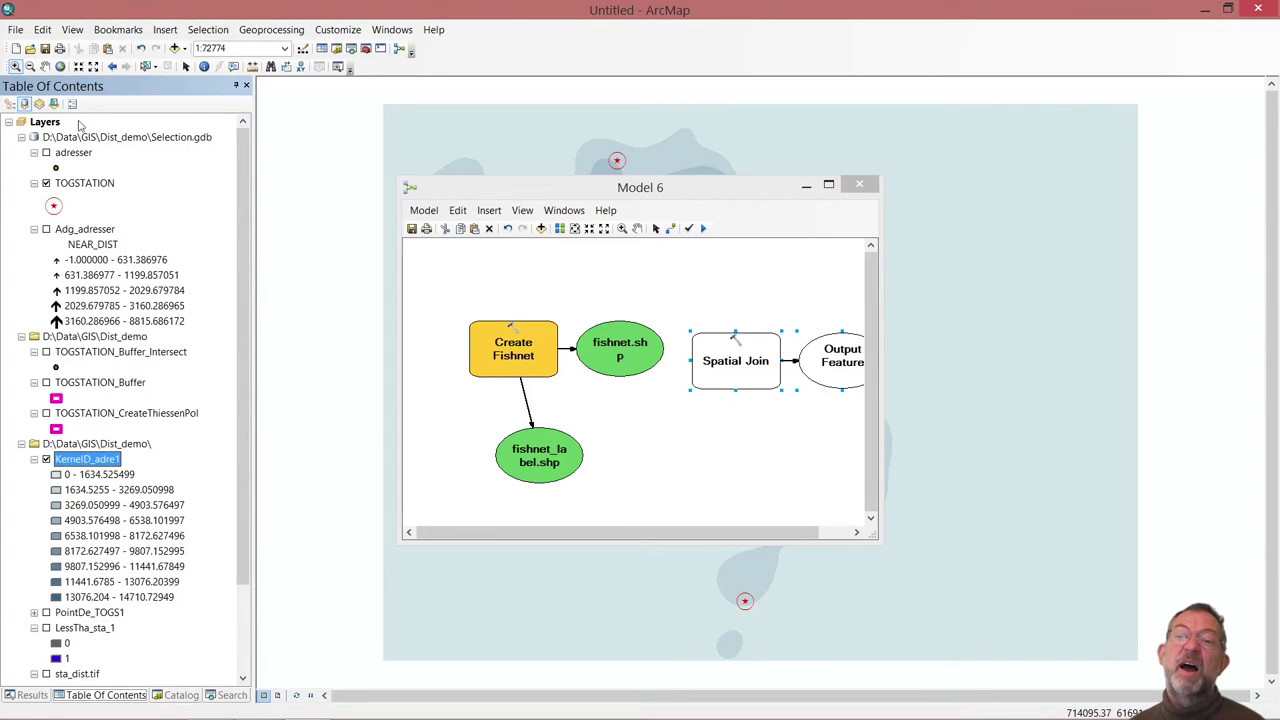
left_click(69, 152)
left_click_drag(365, 233, 518, 277)
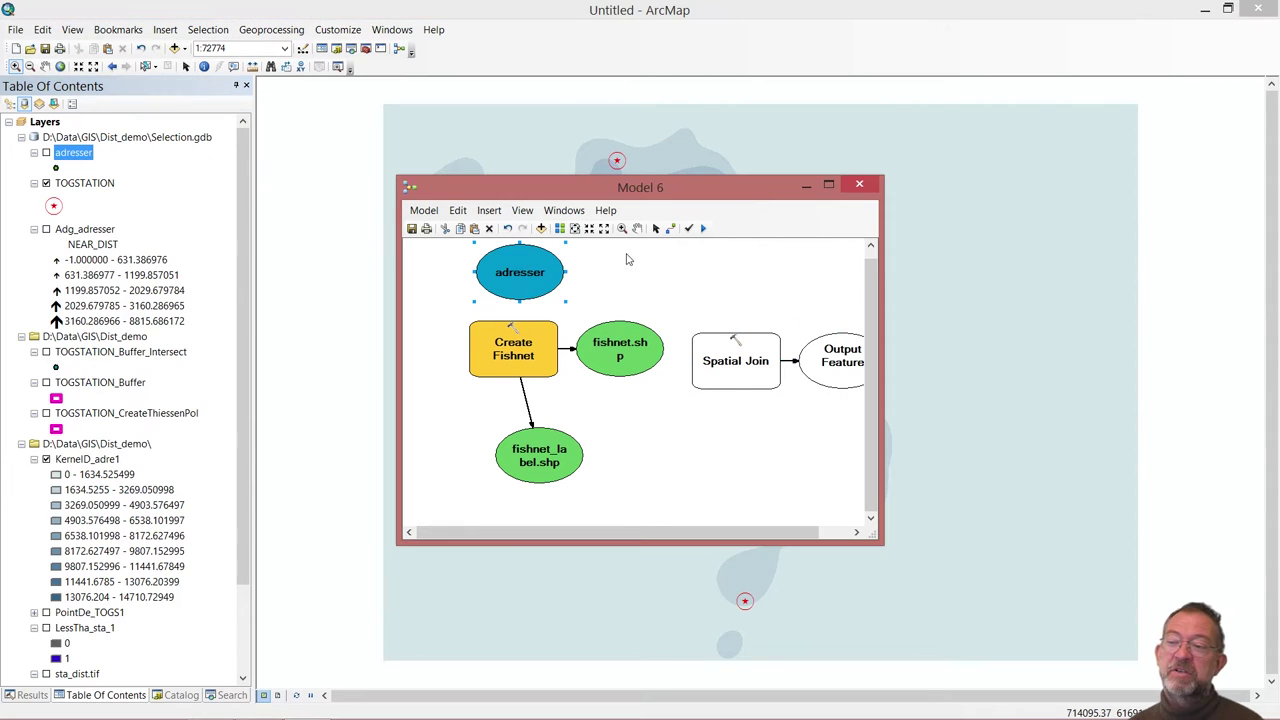
- Connect adresser as Join Features and fishnet.shp as Target Features of Spatial Join
left_click(671, 230)
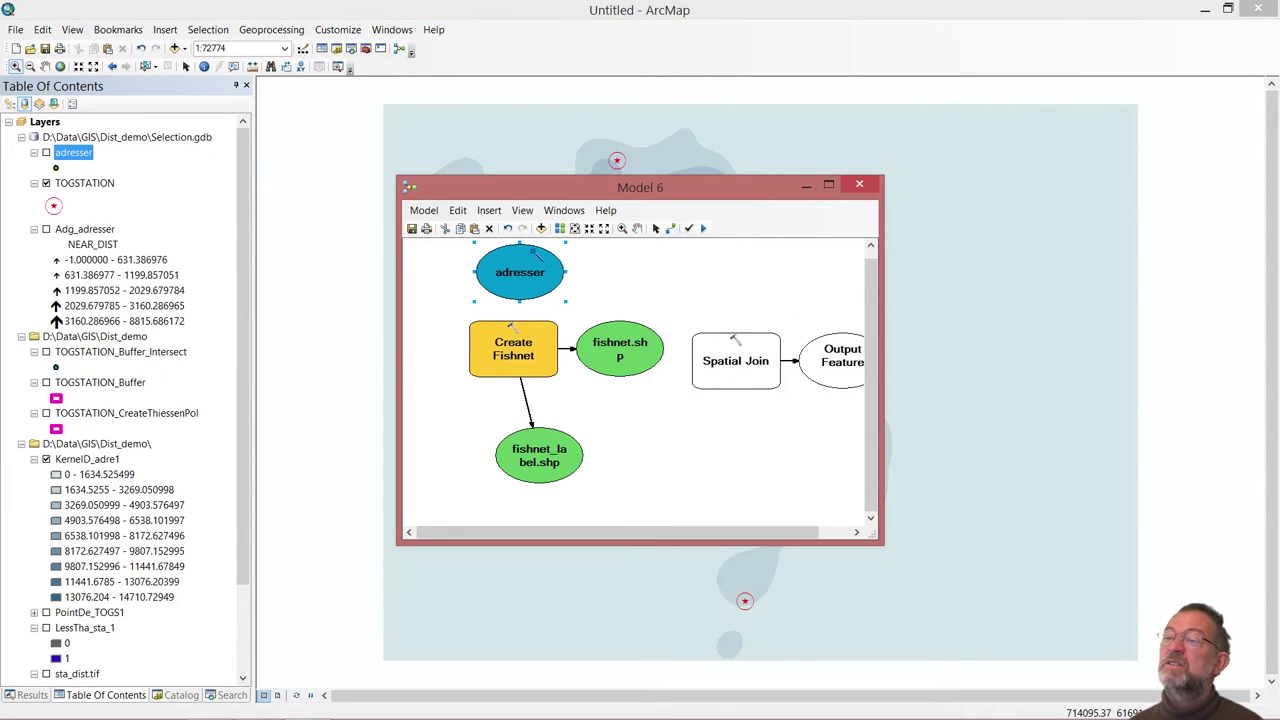
left_click(550, 288)
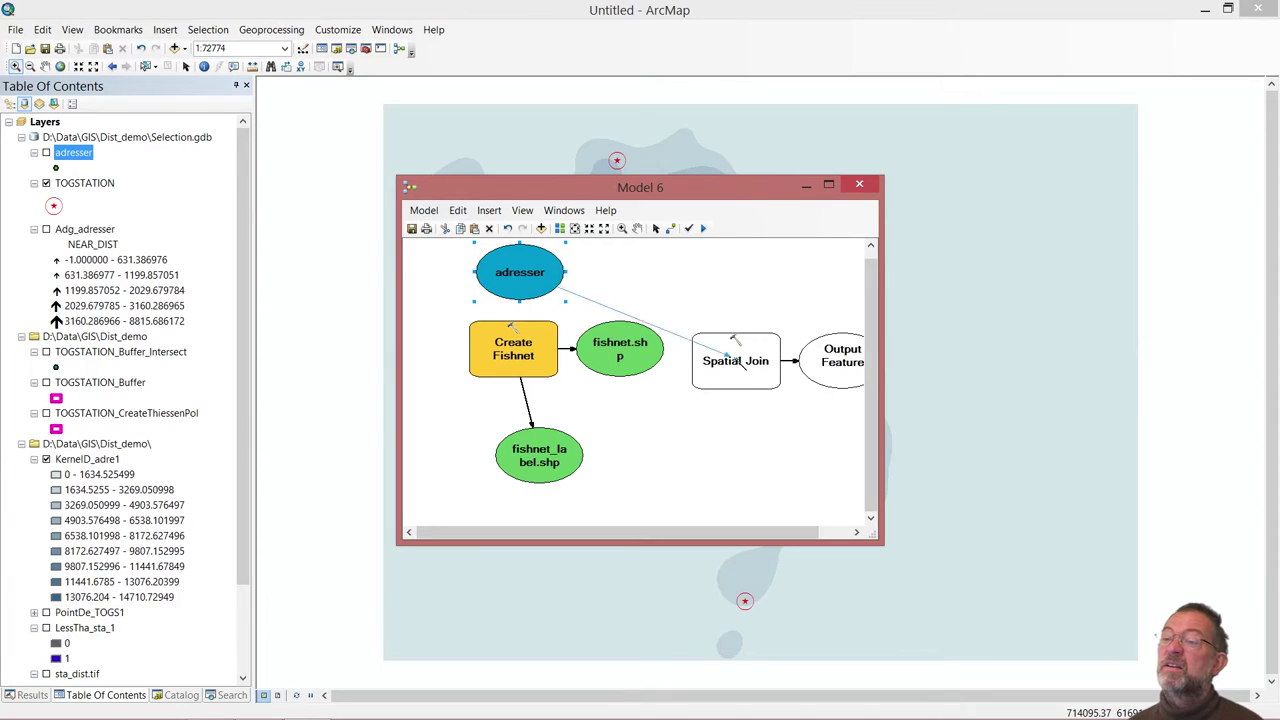
left_click(745, 364)
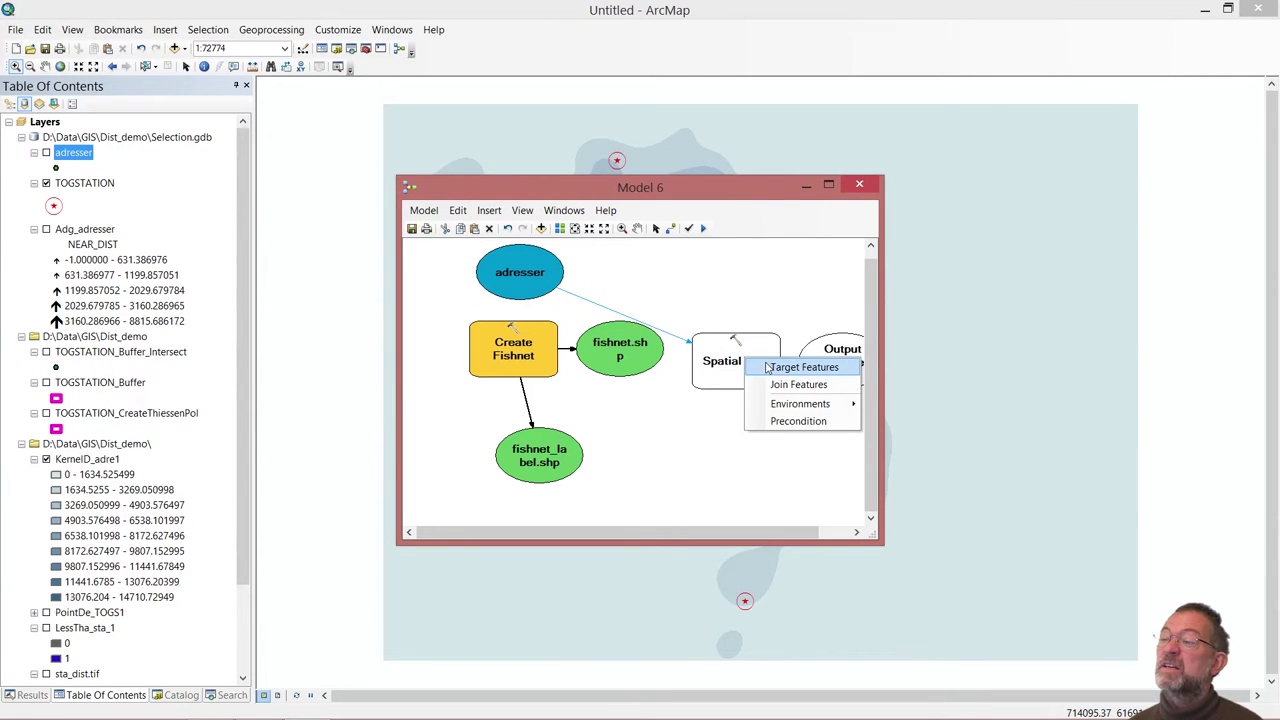
left_click(775, 384)
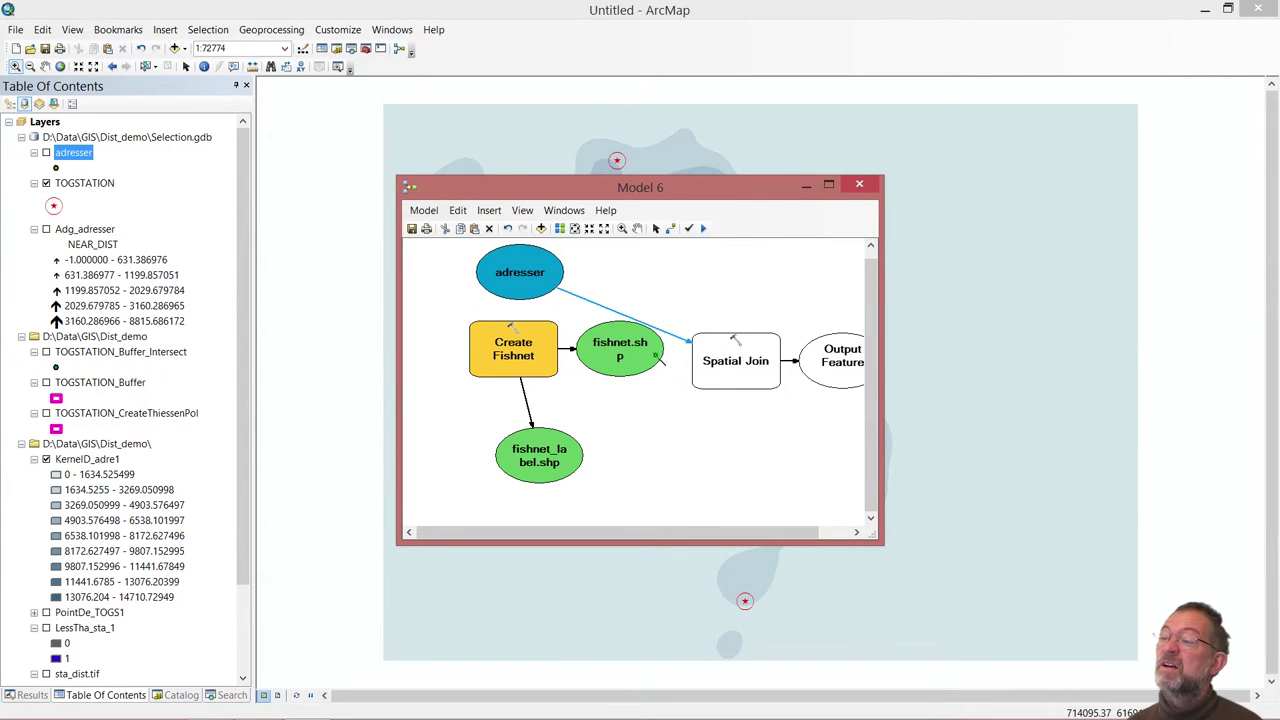
left_click_drag(636, 352, 735, 360)
left_click(757, 368)
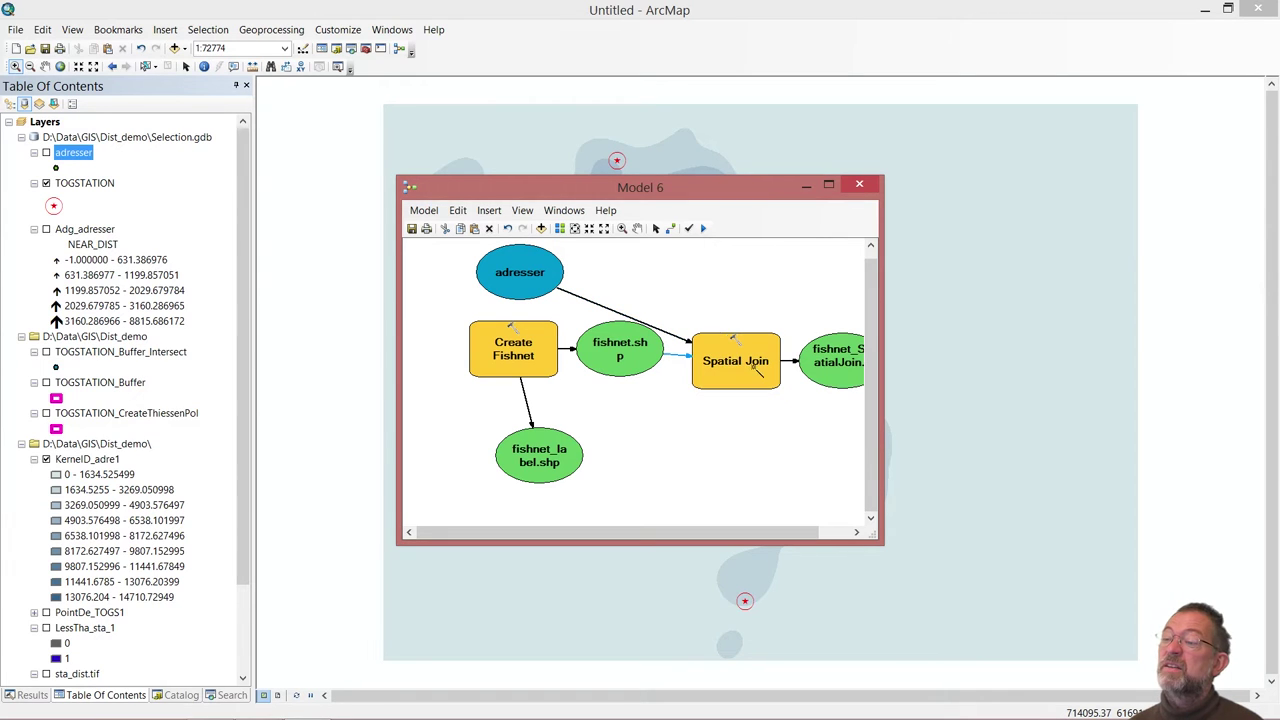
double_click(735, 363)
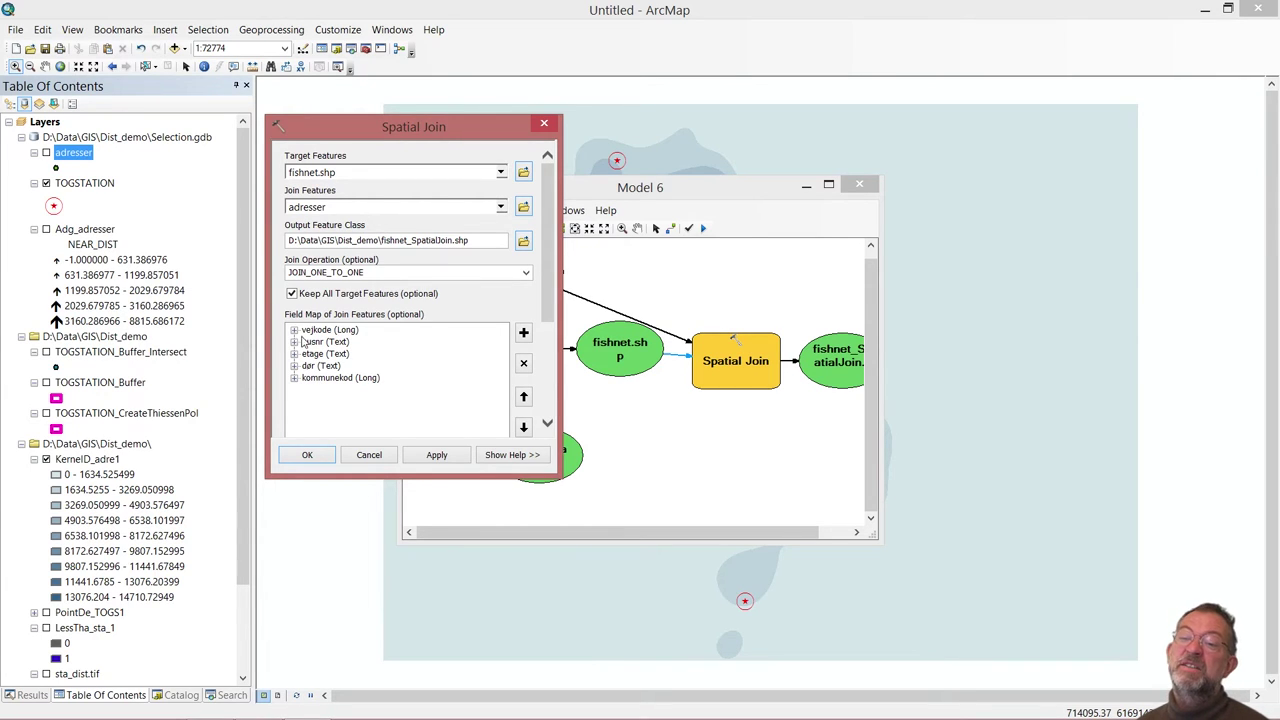
- Remove the kommunekod, dør, etage, husnr and vejkode fields from the Spatial Join field map, then confirm
right_click(308, 331)
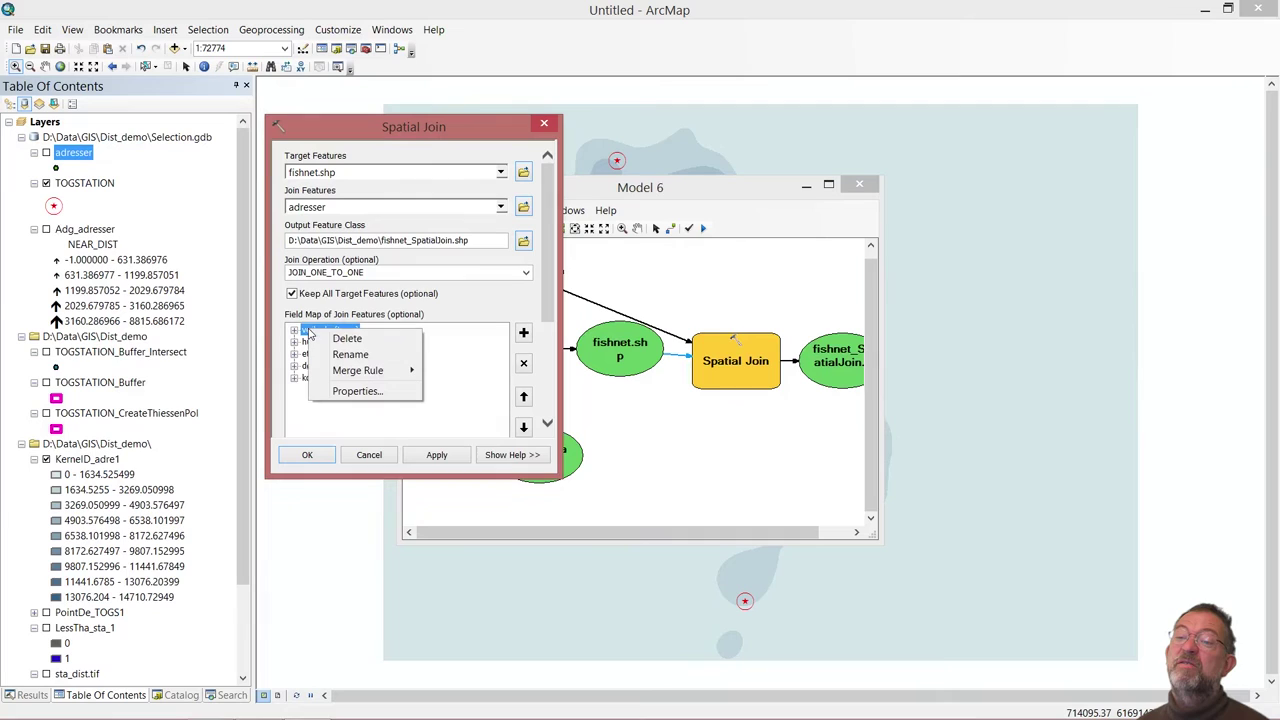
mouse_move(373, 374)
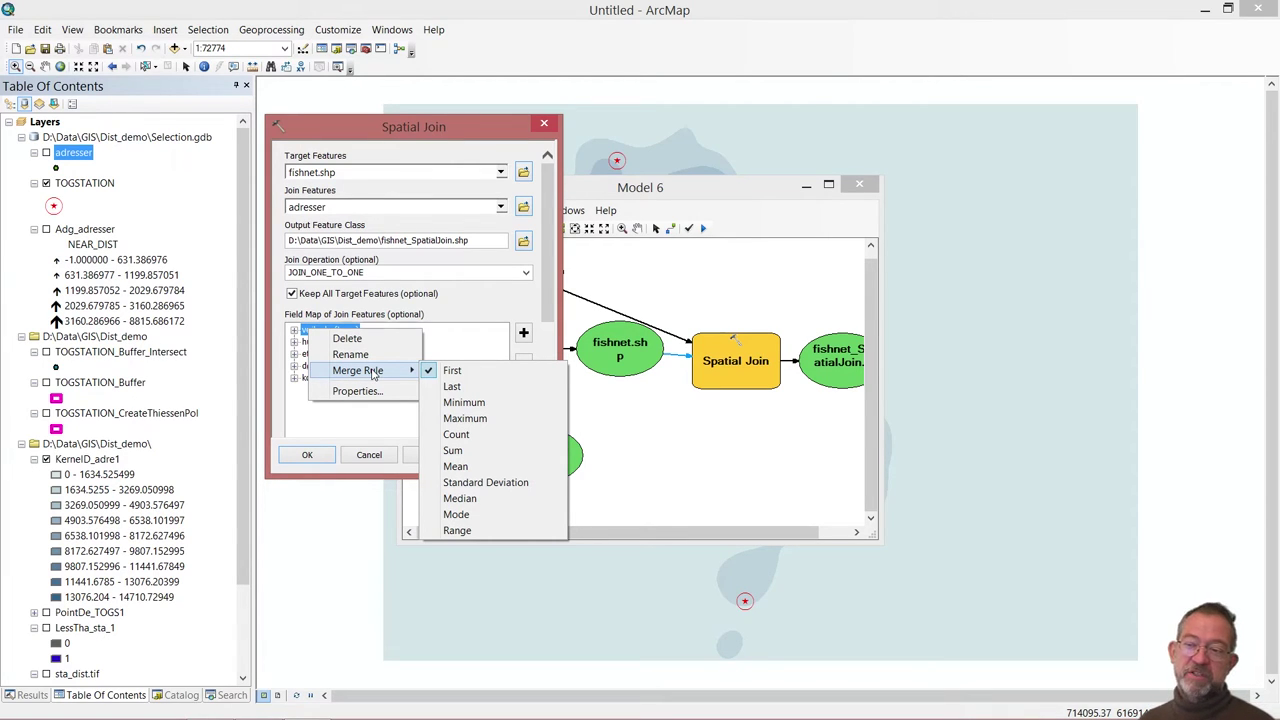
left_click(365, 420)
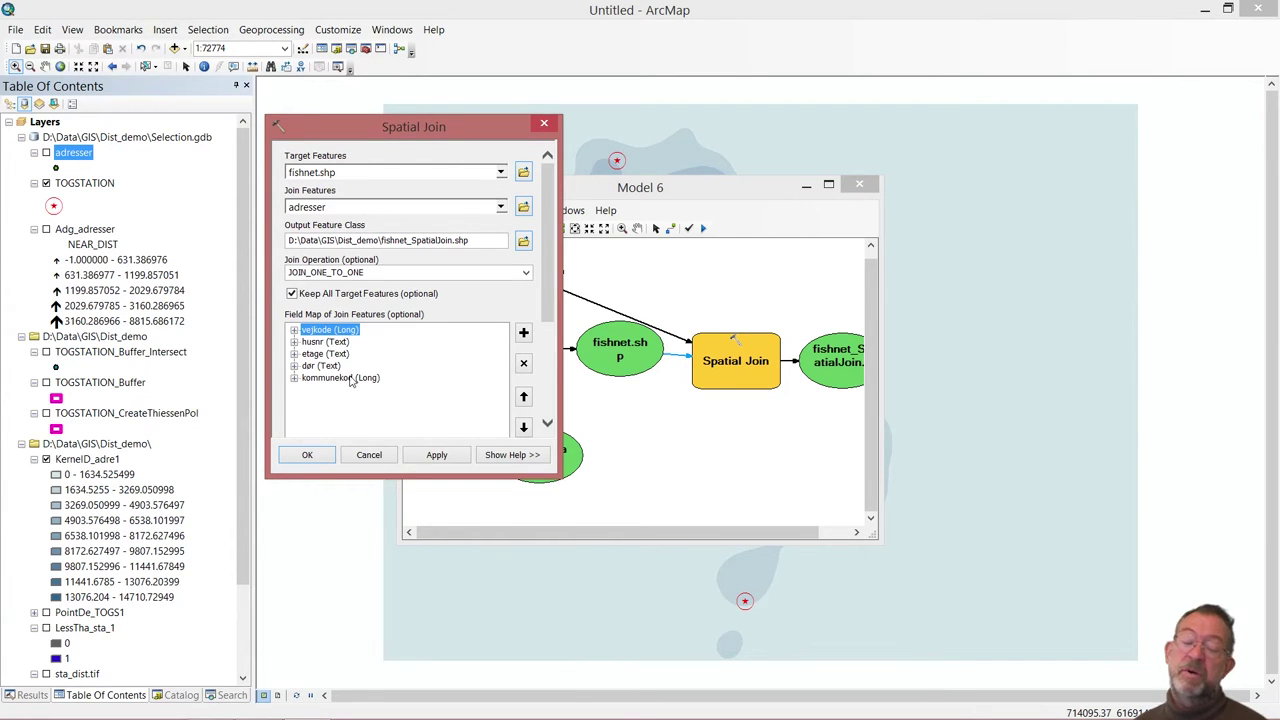
left_click(333, 379)
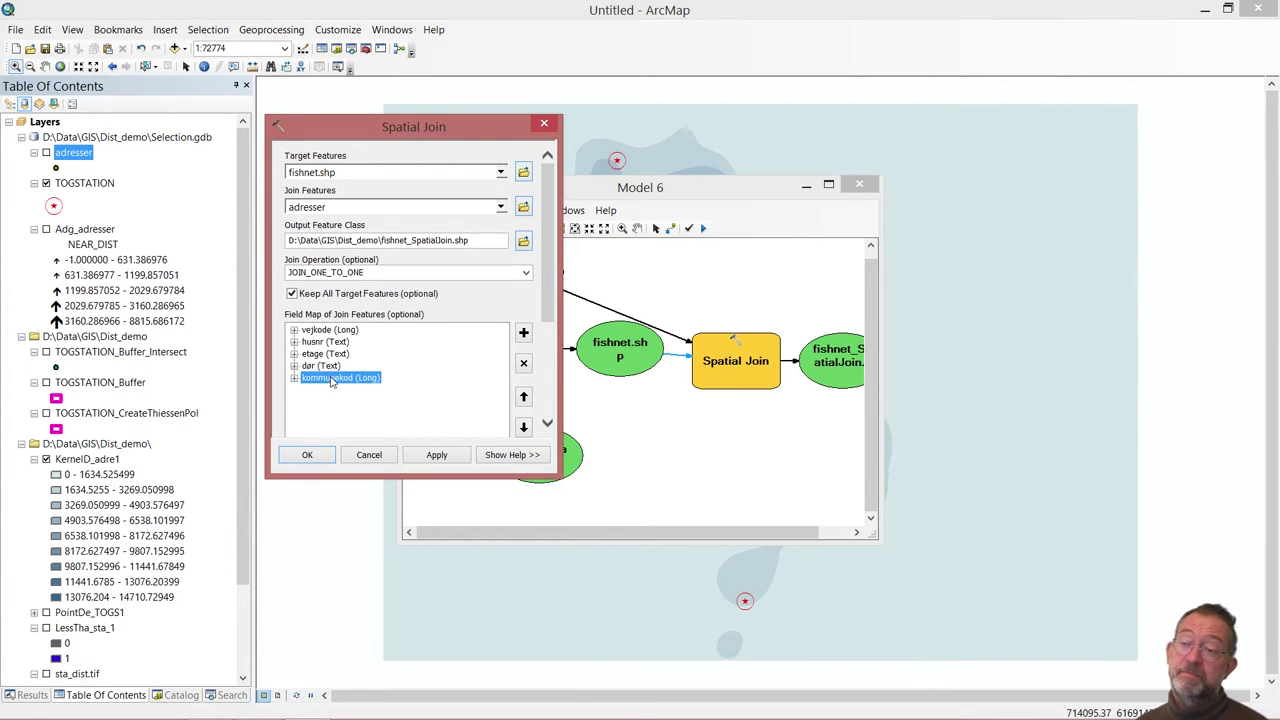
left_click(524, 363)
left_click(525, 364)
left_click(525, 364)
left_click(525, 364)
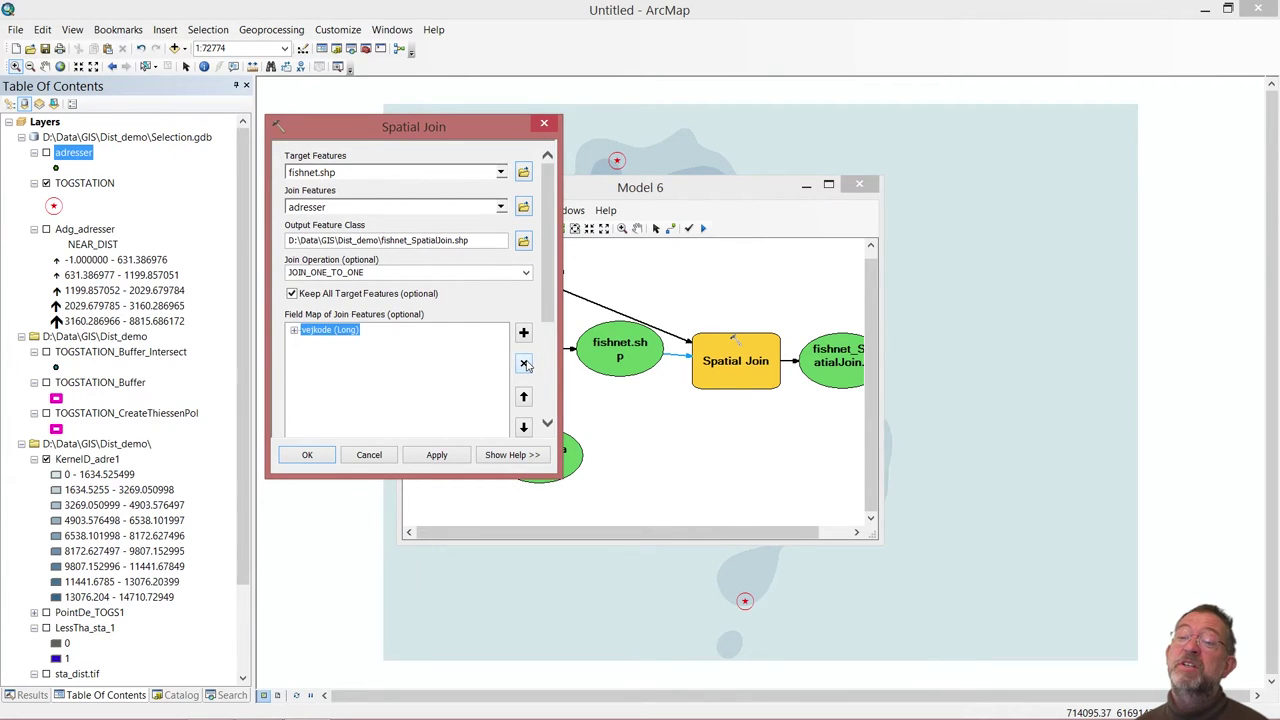
left_click(525, 364)
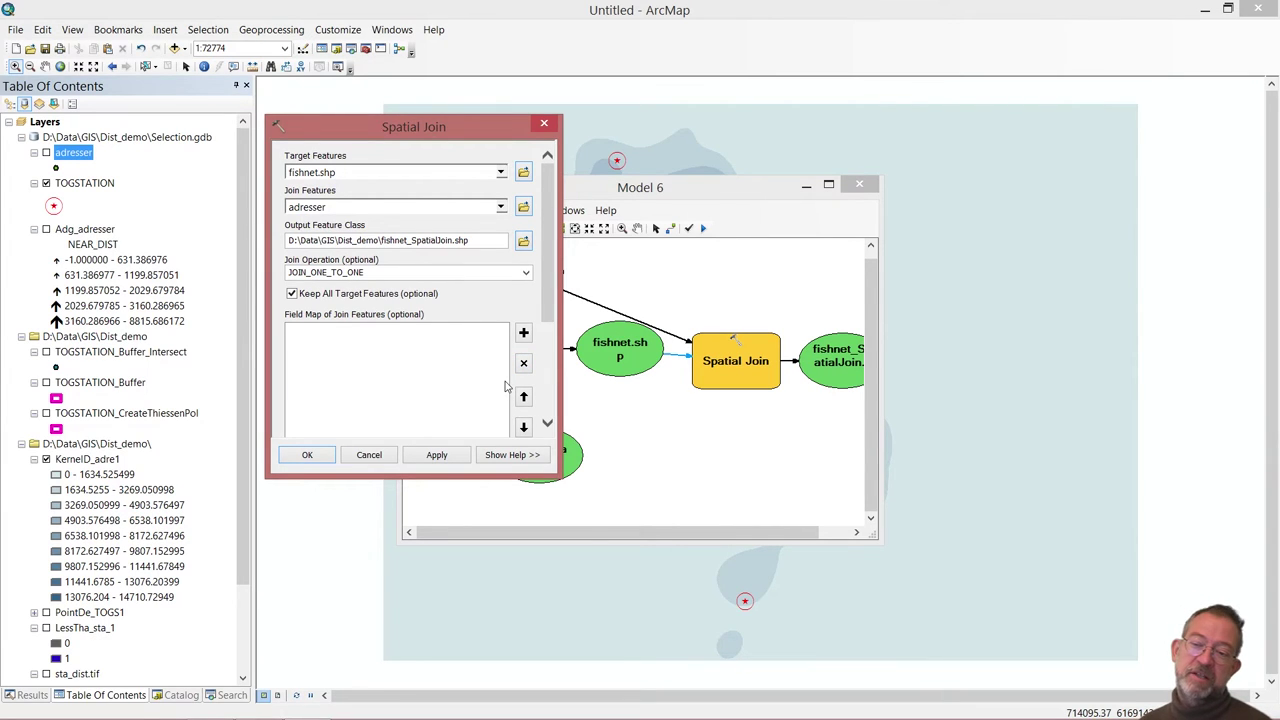
left_click(308, 455)
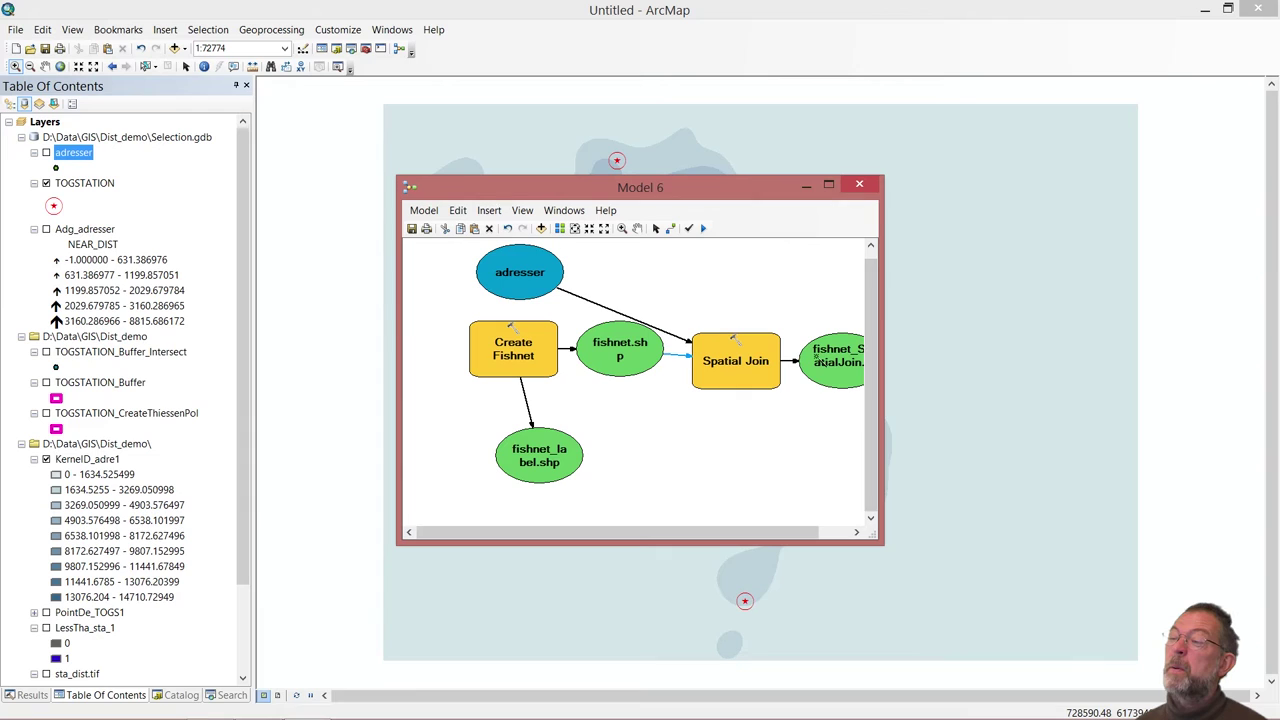
- Set the fishnet_SpatialJoin output to Add To Display and run Model 6
right_click(849, 368)
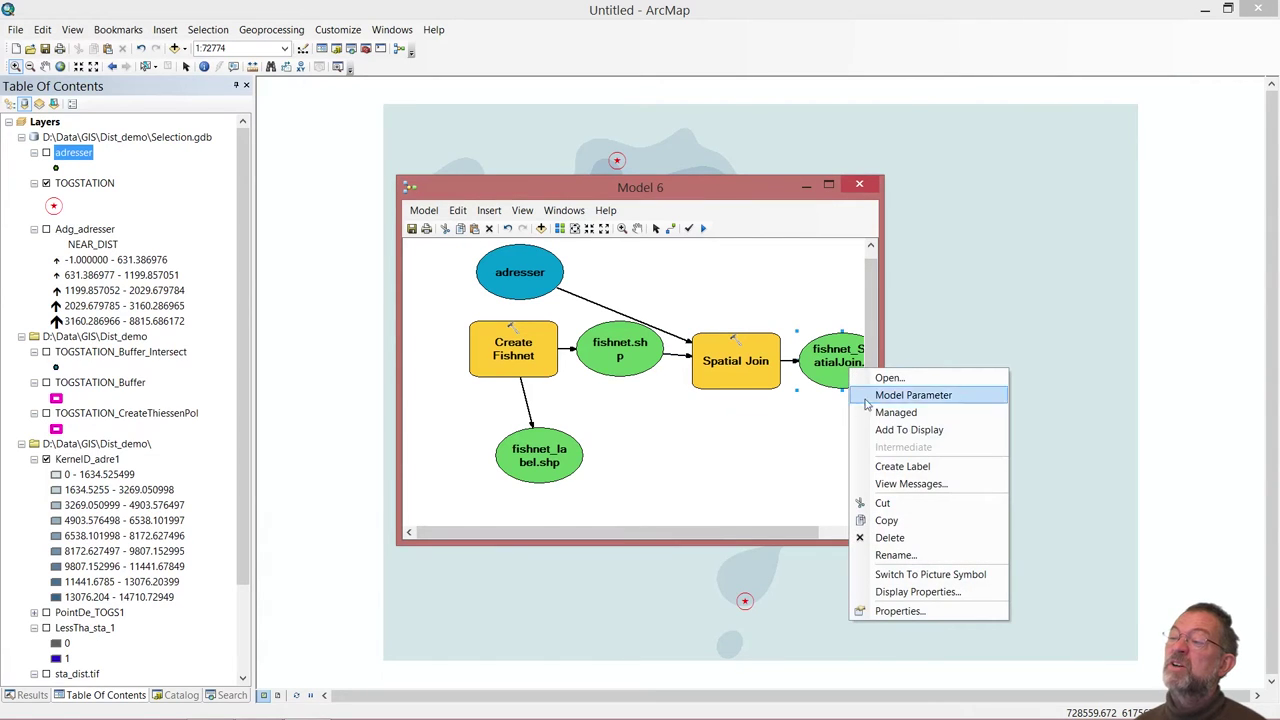
left_click(879, 431)
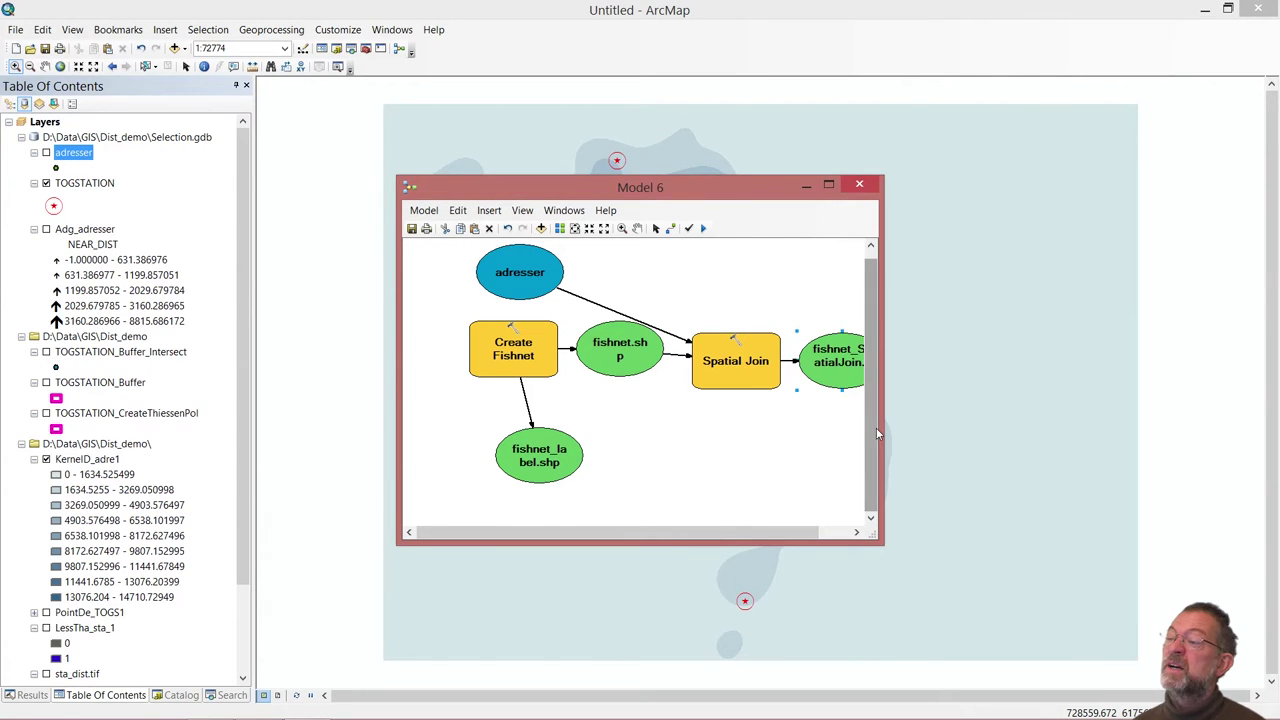
left_click(704, 229)
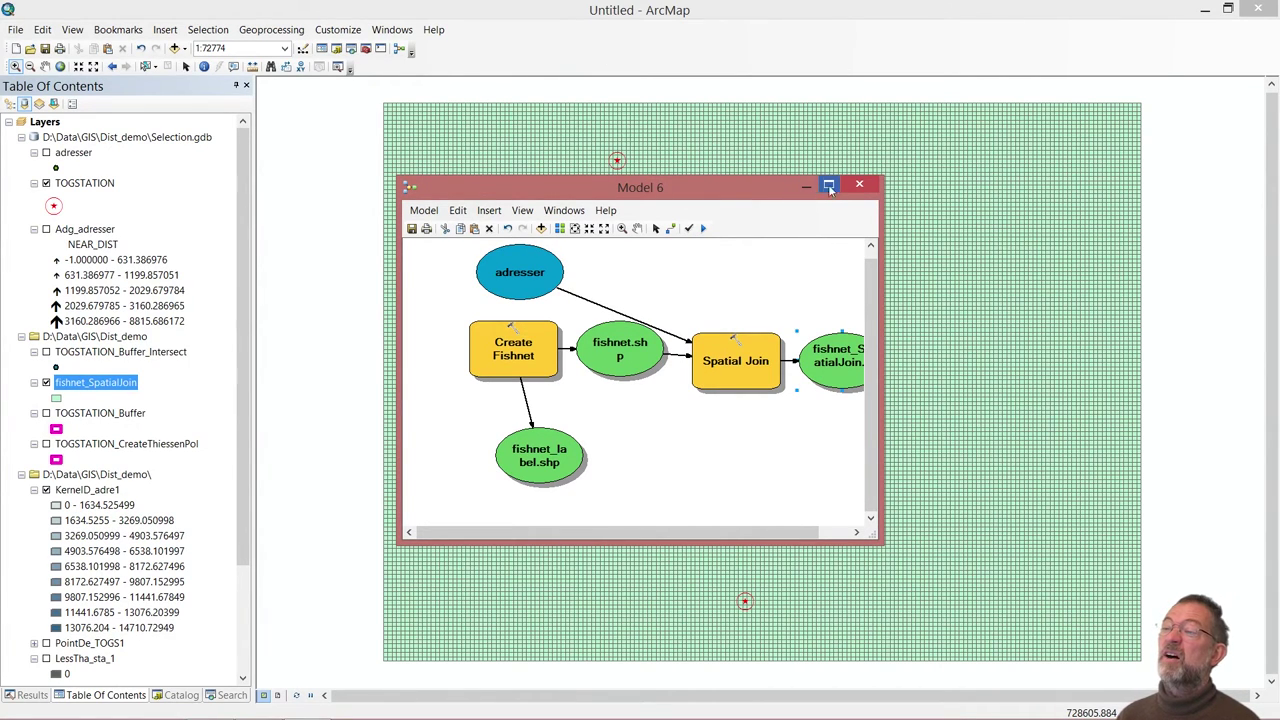
- Save and close Model 6, then open the fishnet_SpatialJoin attribute table
left_click(859, 187)
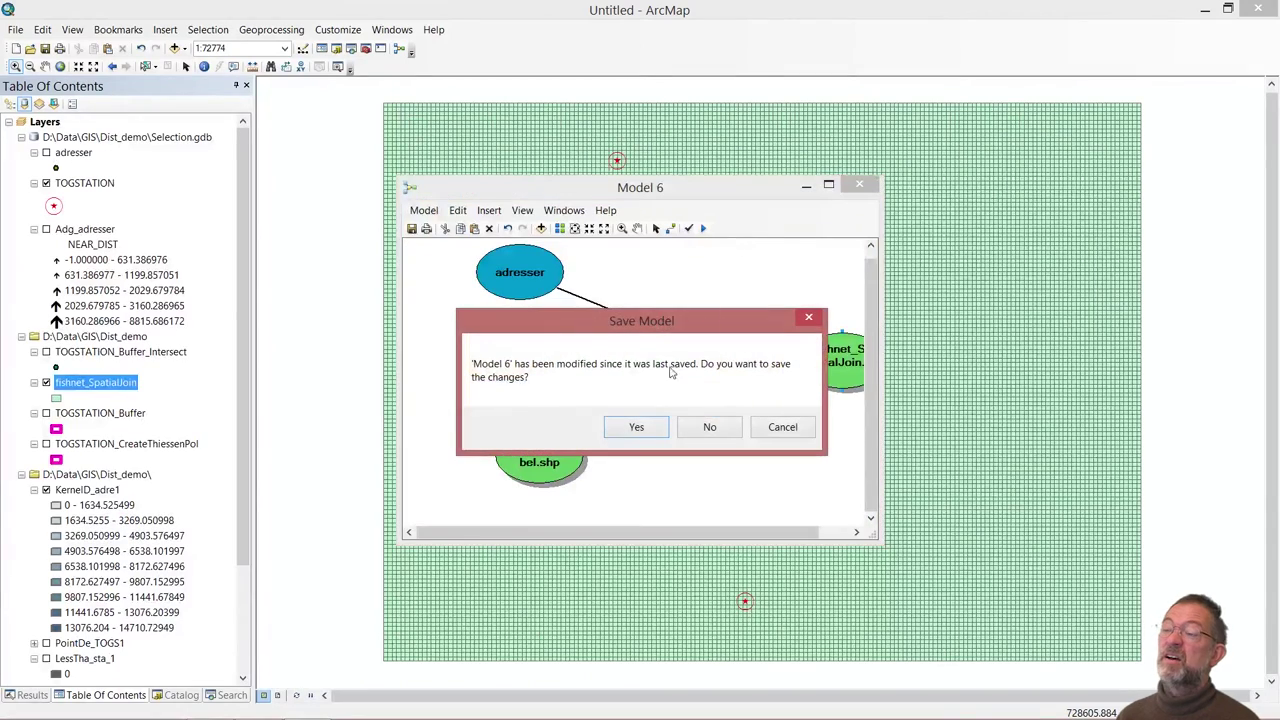
left_click(637, 428)
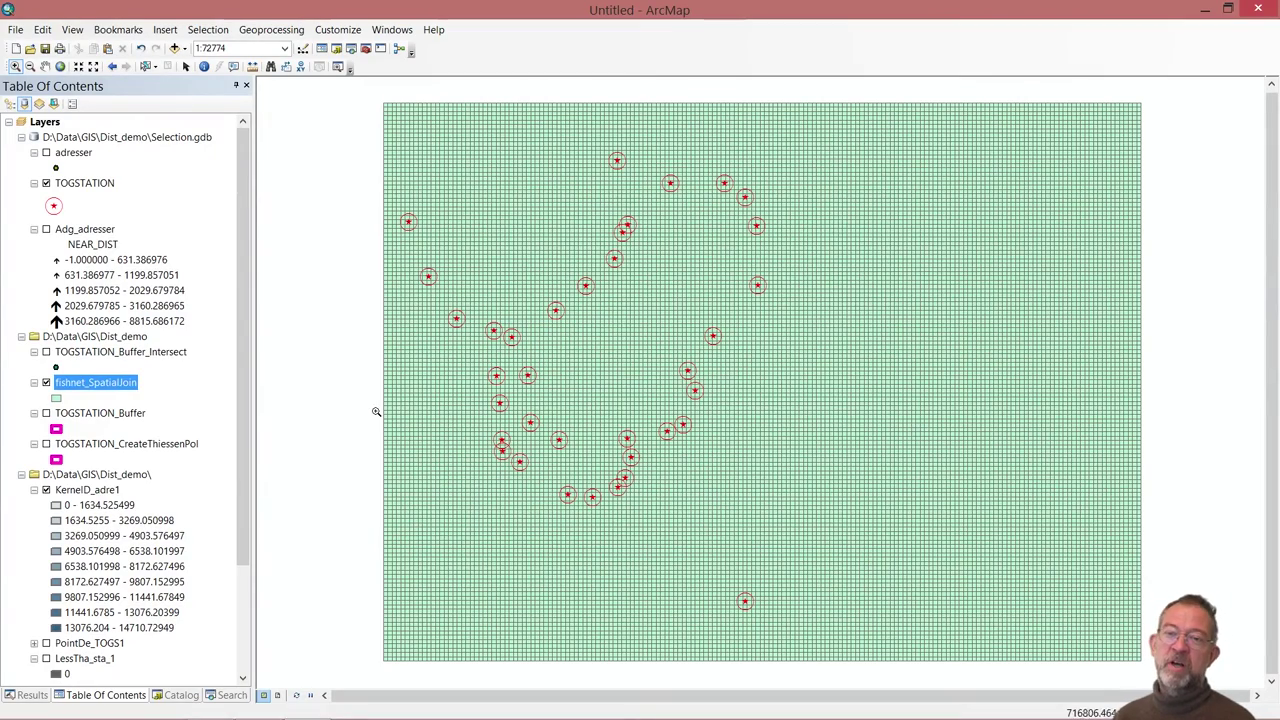
right_click(119, 382)
left_click(169, 427)
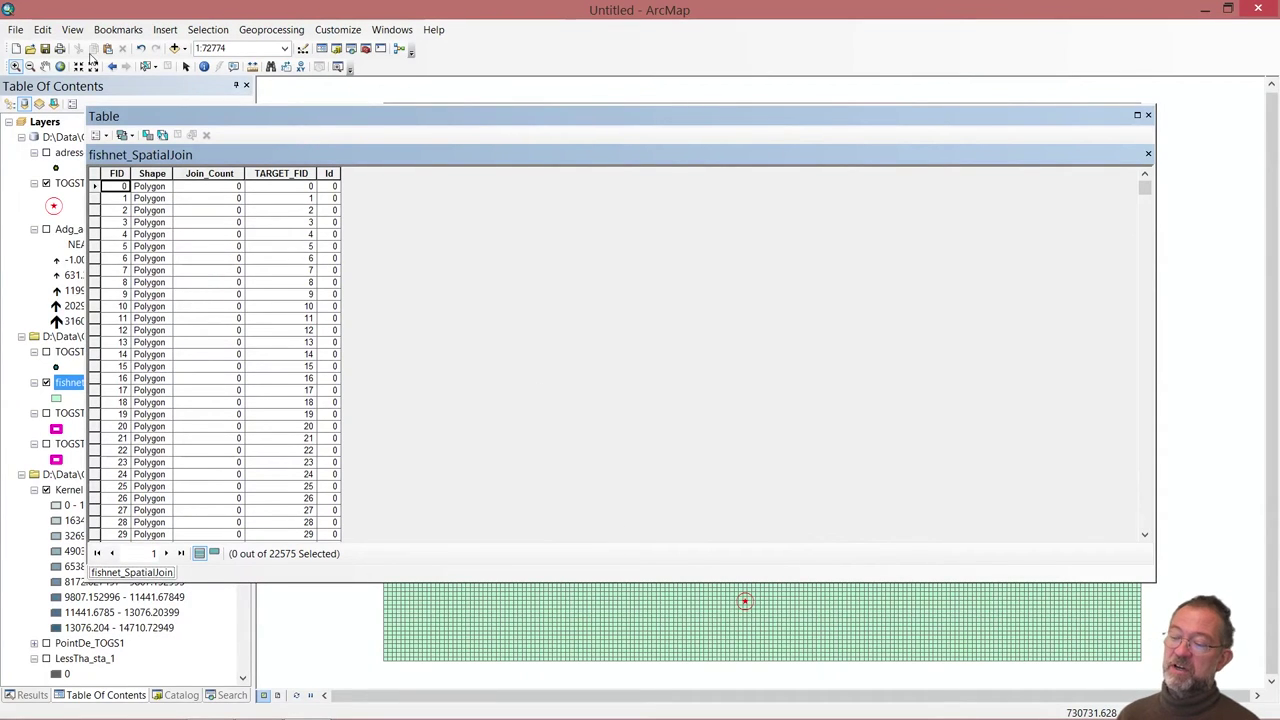
- Sort Join_Count descending to see the maximum of 500, then close the table
left_click(216, 170)
right_click(216, 173)
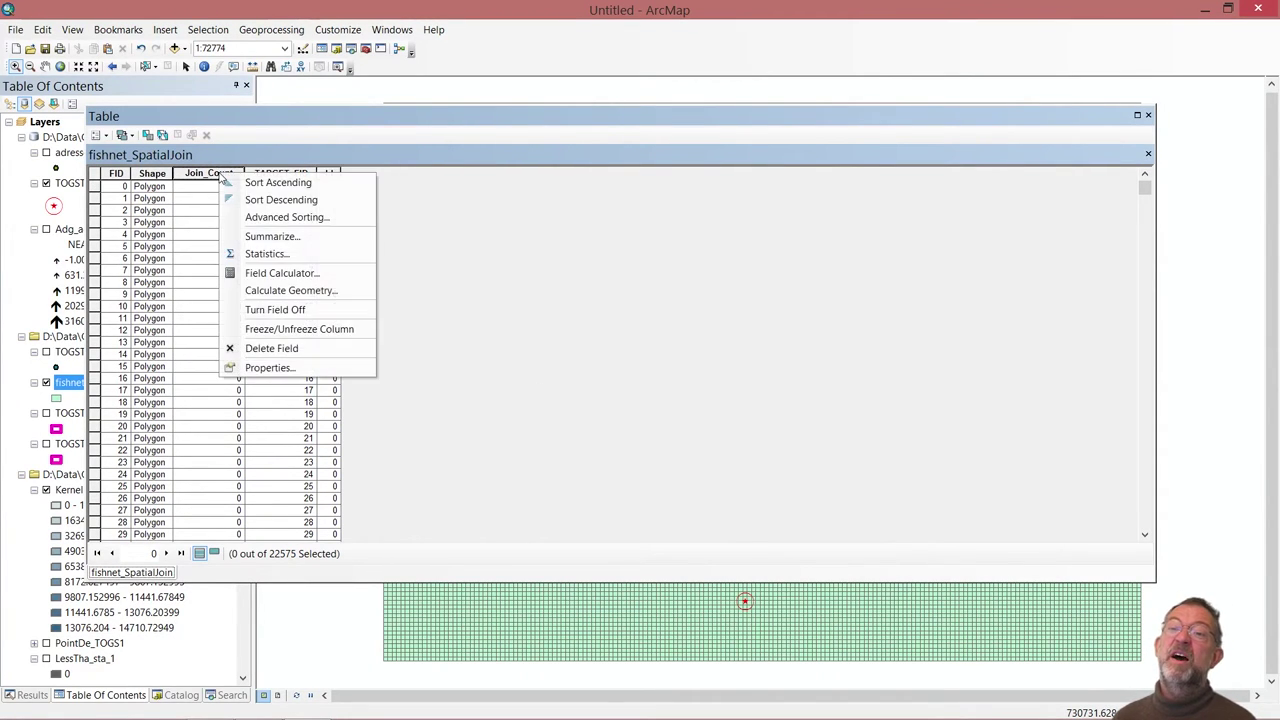
left_click(257, 198)
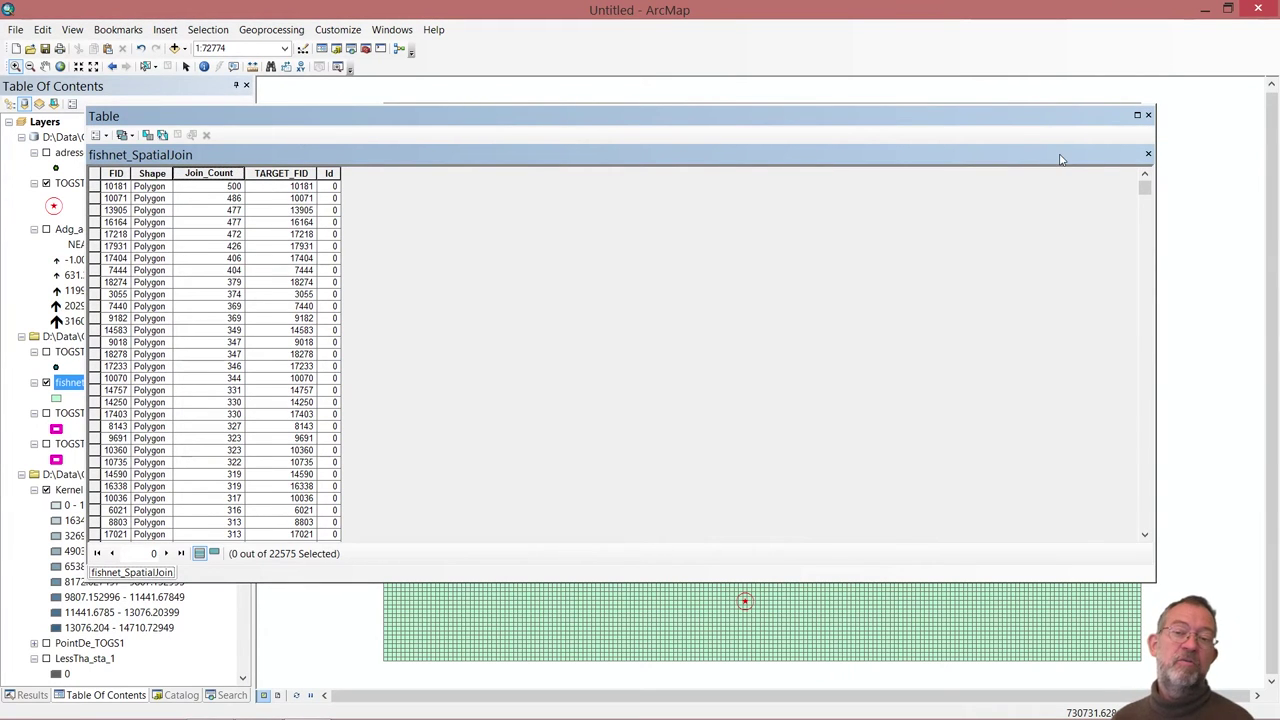
left_click(1149, 116)
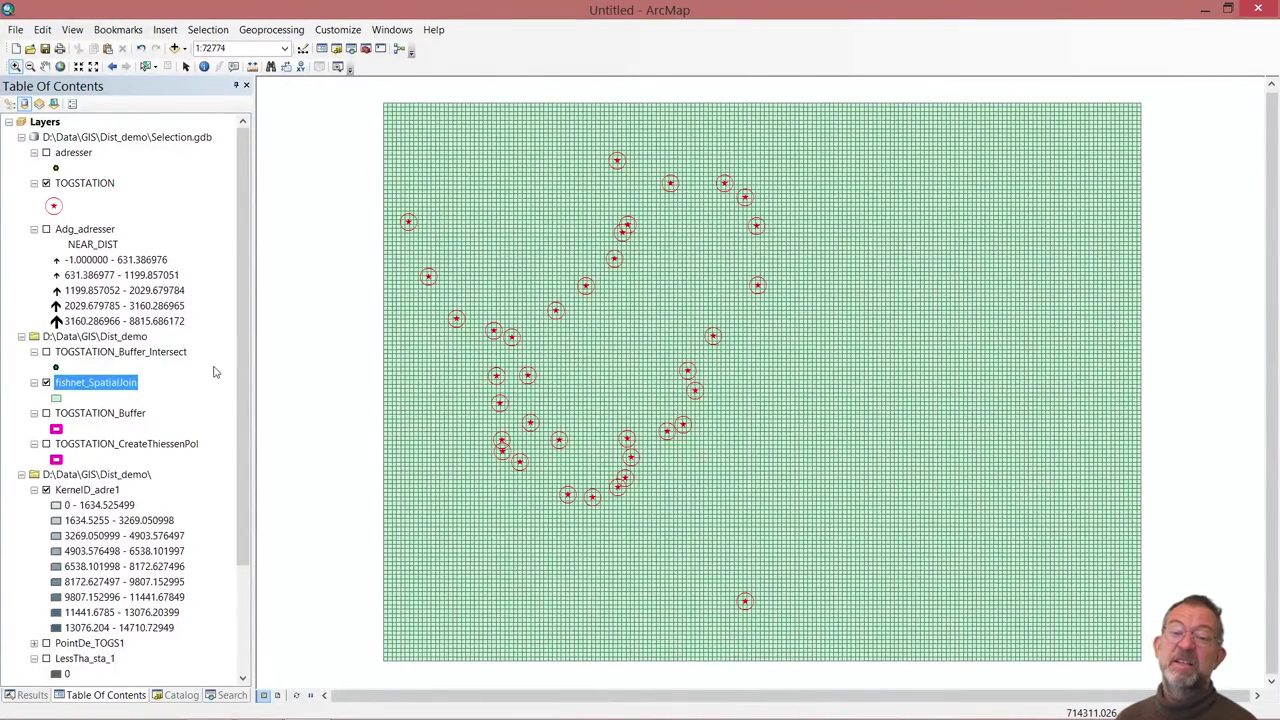
- Symbolize fishnet_SpatialJoin as graduated quantities by the Join_Count field
right_click(108, 390)
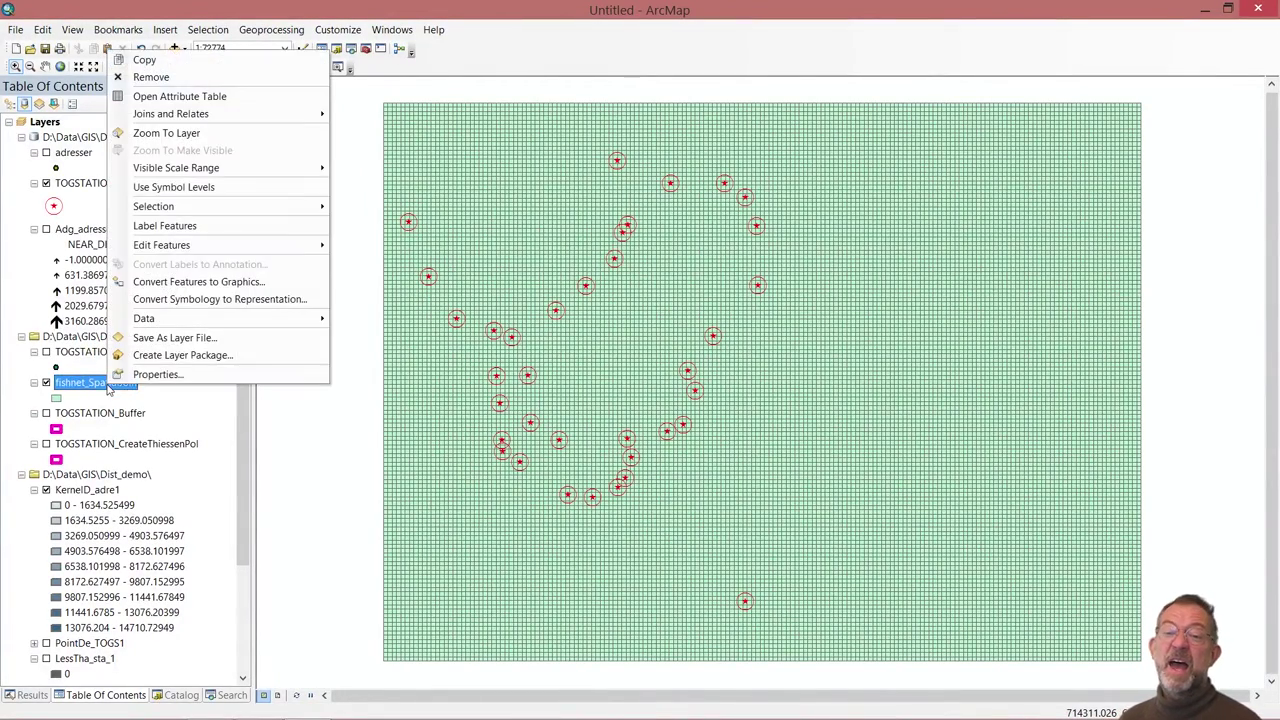
left_click(157, 376)
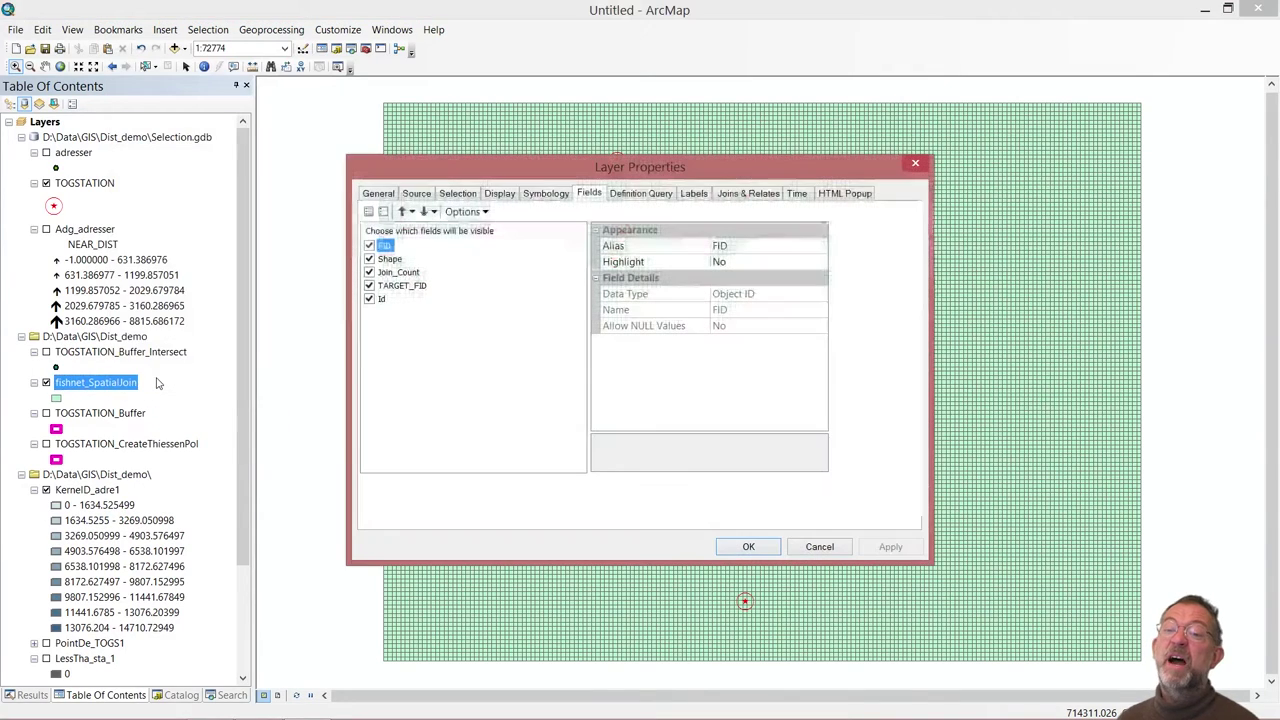
left_click(536, 194)
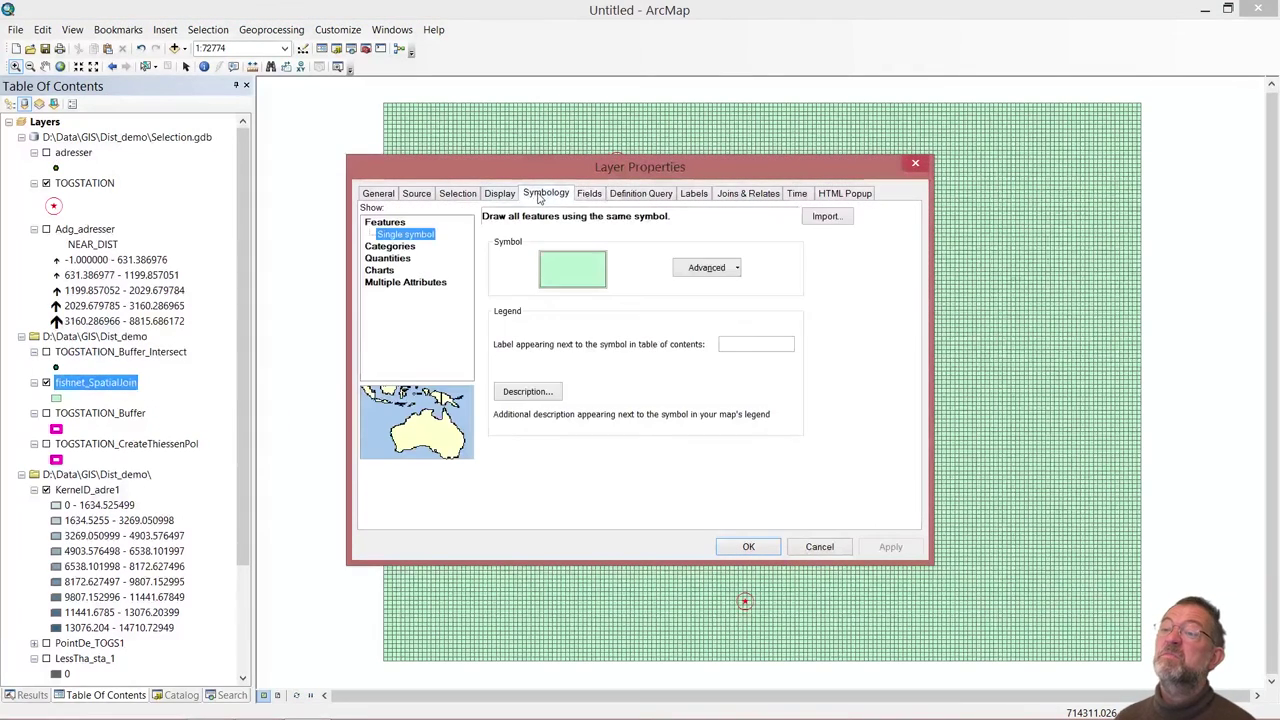
left_click(390, 259)
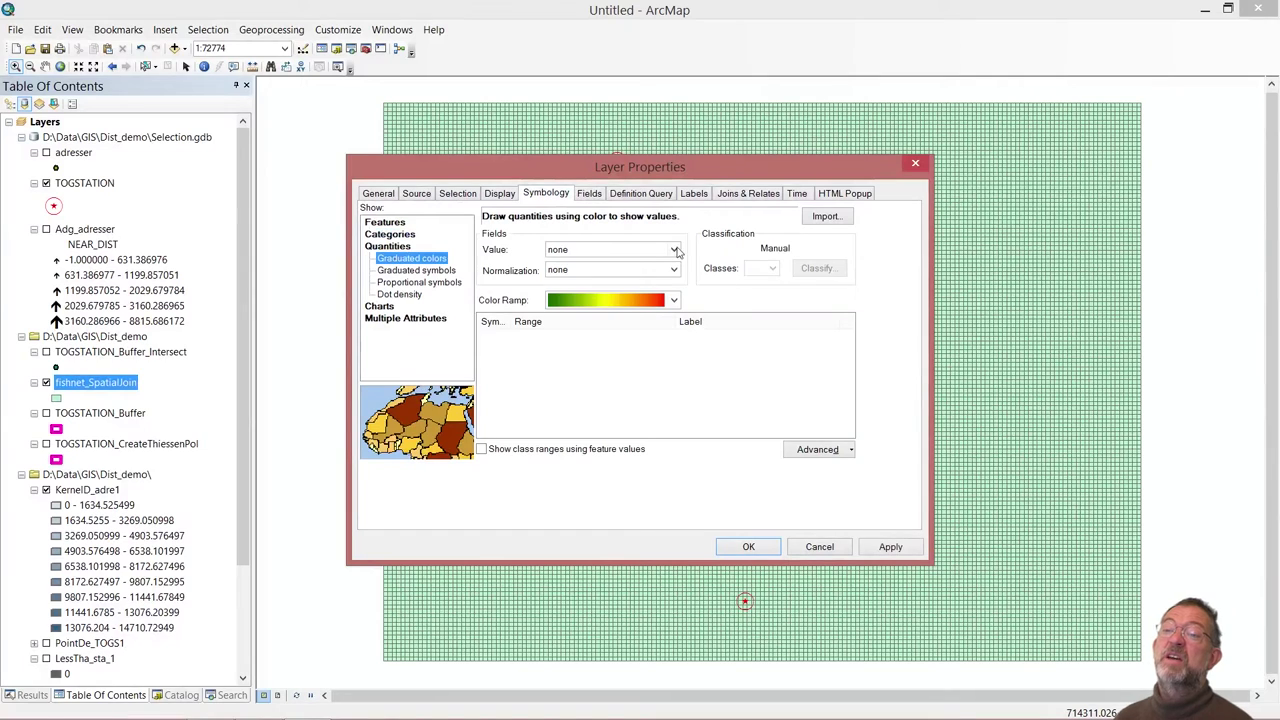
left_click(673, 249)
left_click(632, 275)
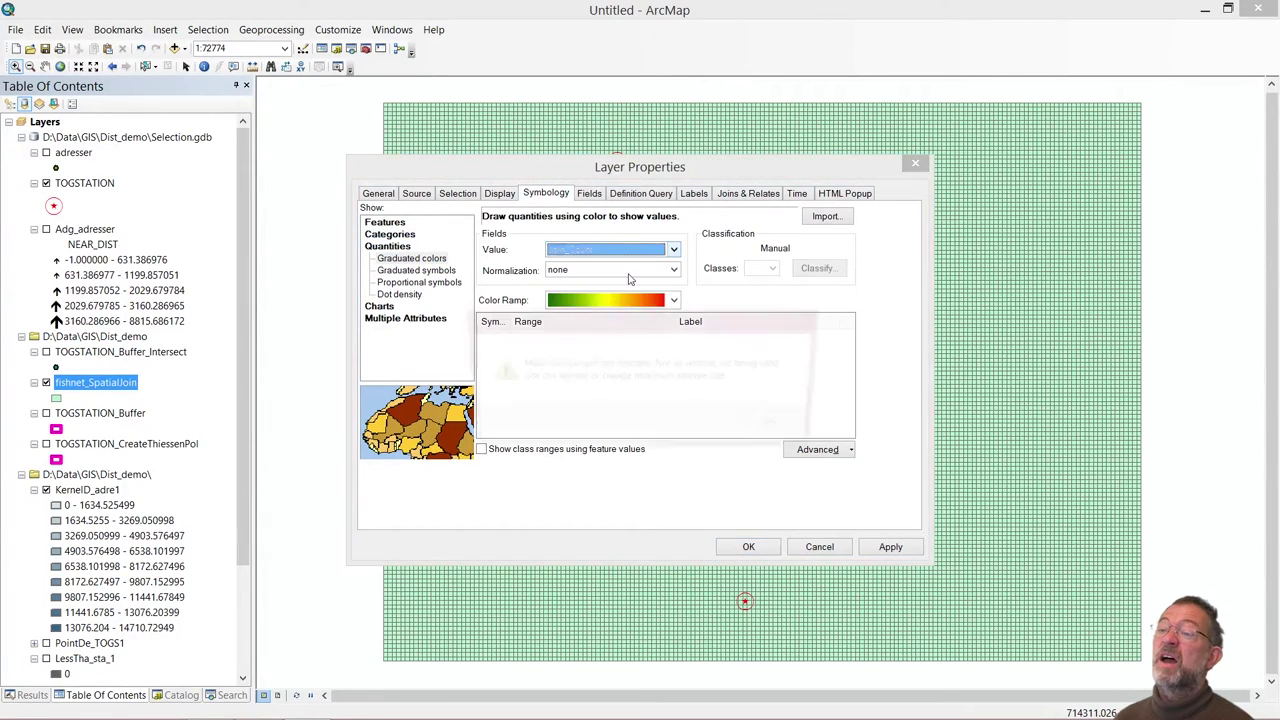
left_click(783, 427)
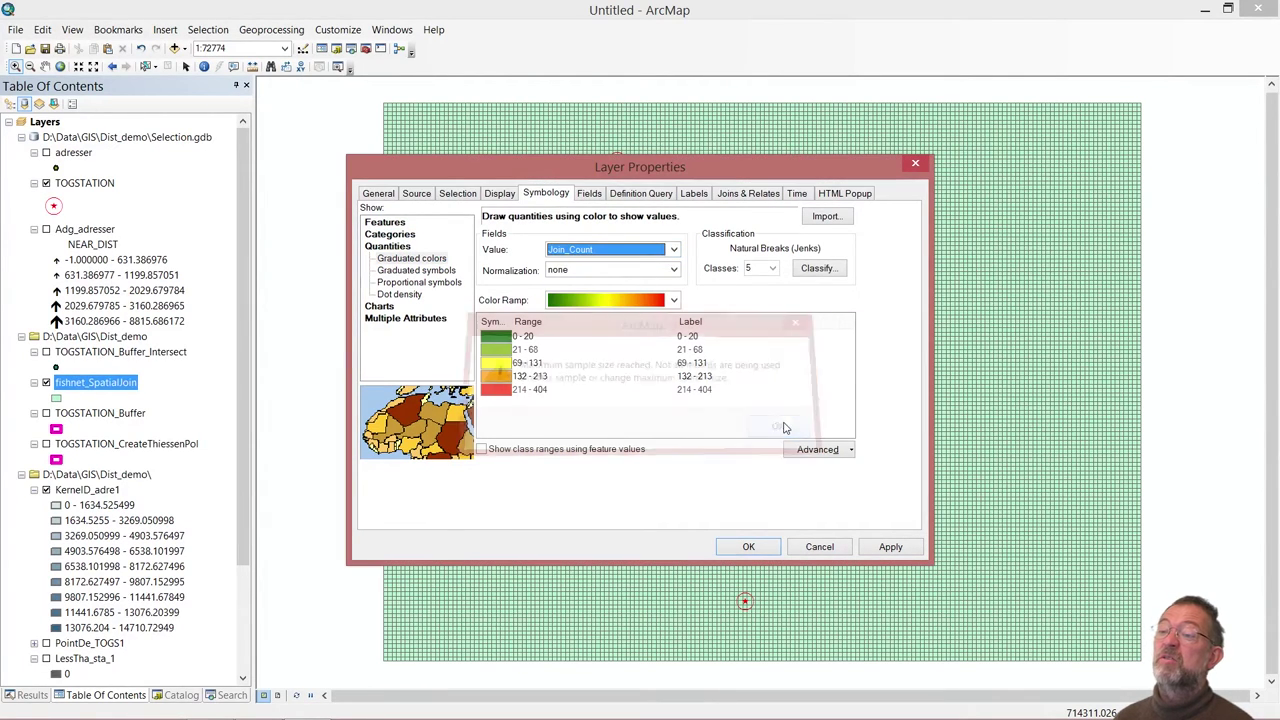
- Raise the classification maximum sample size to 100000 so all cells count
left_click(818, 268)
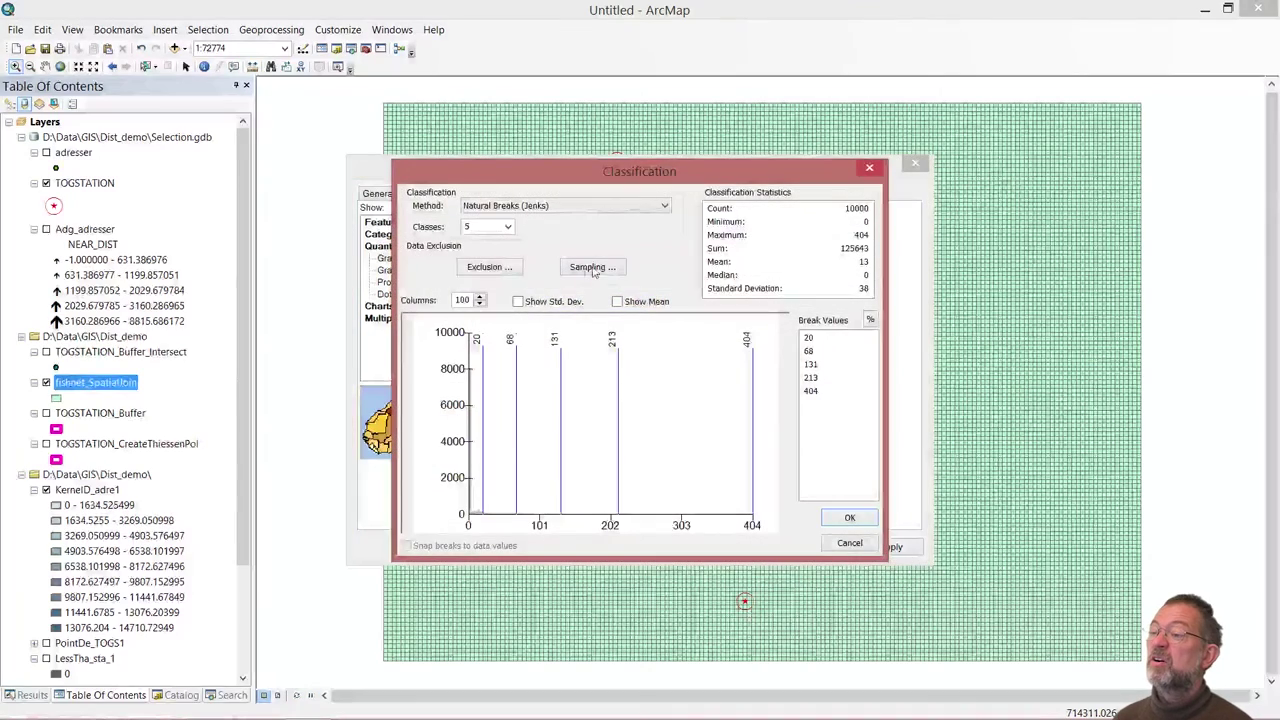
left_click(593, 267)
left_click(651, 348)
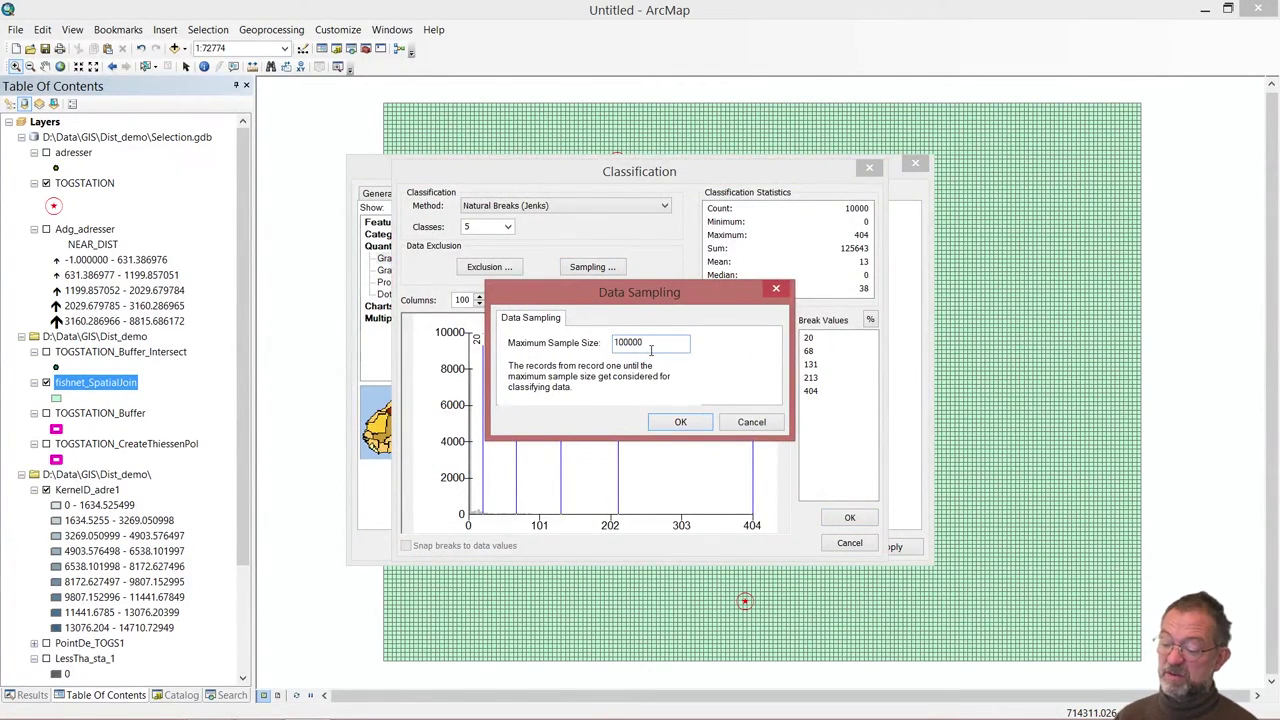
key("Return")
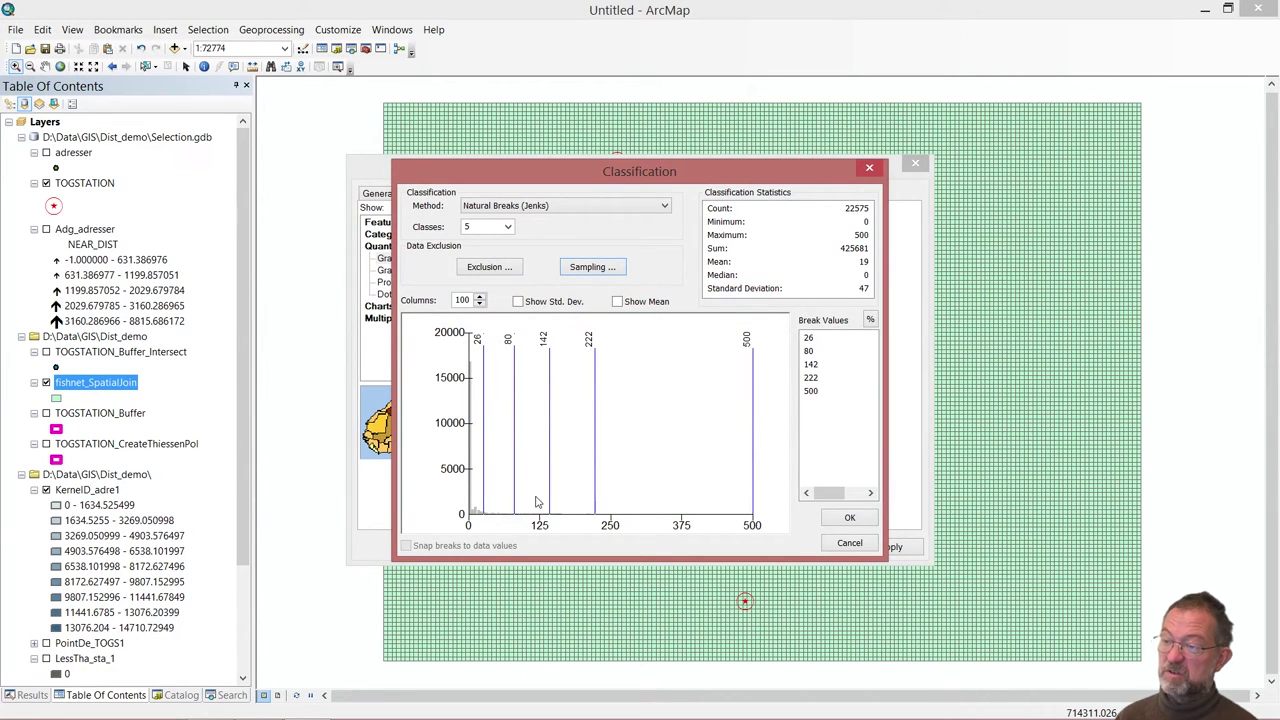
left_click(852, 517)
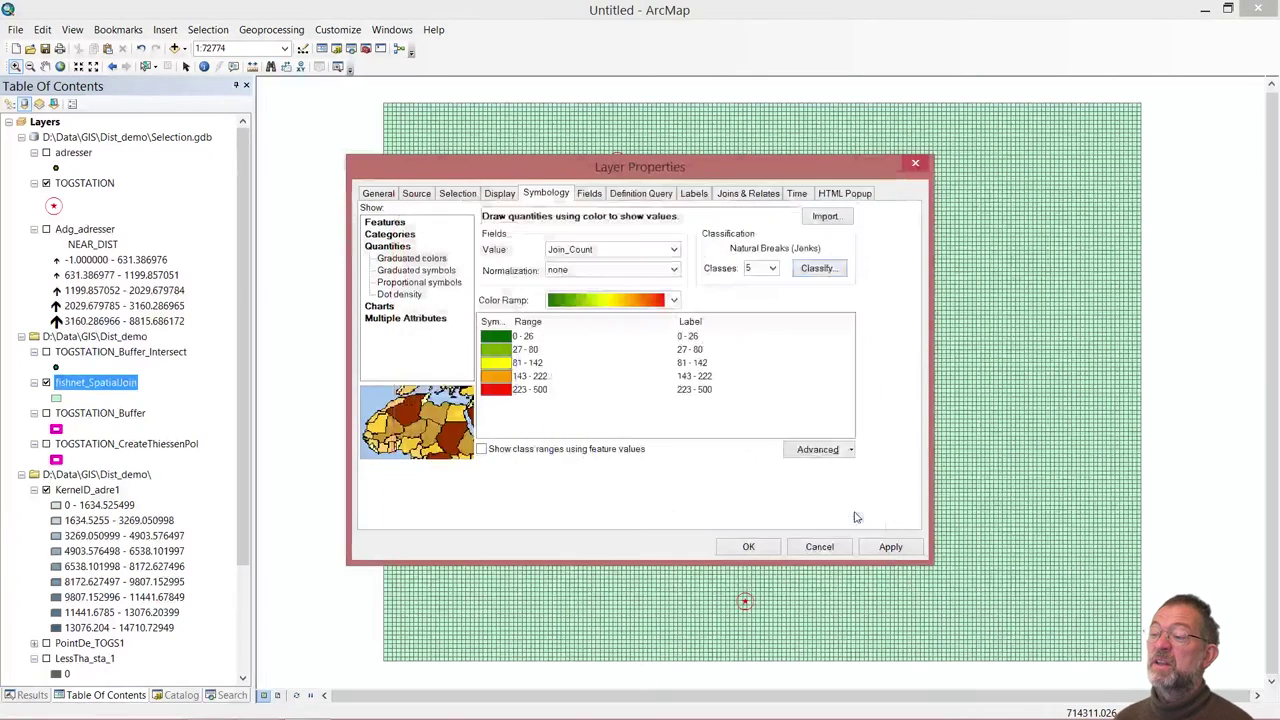
left_click(815, 270)
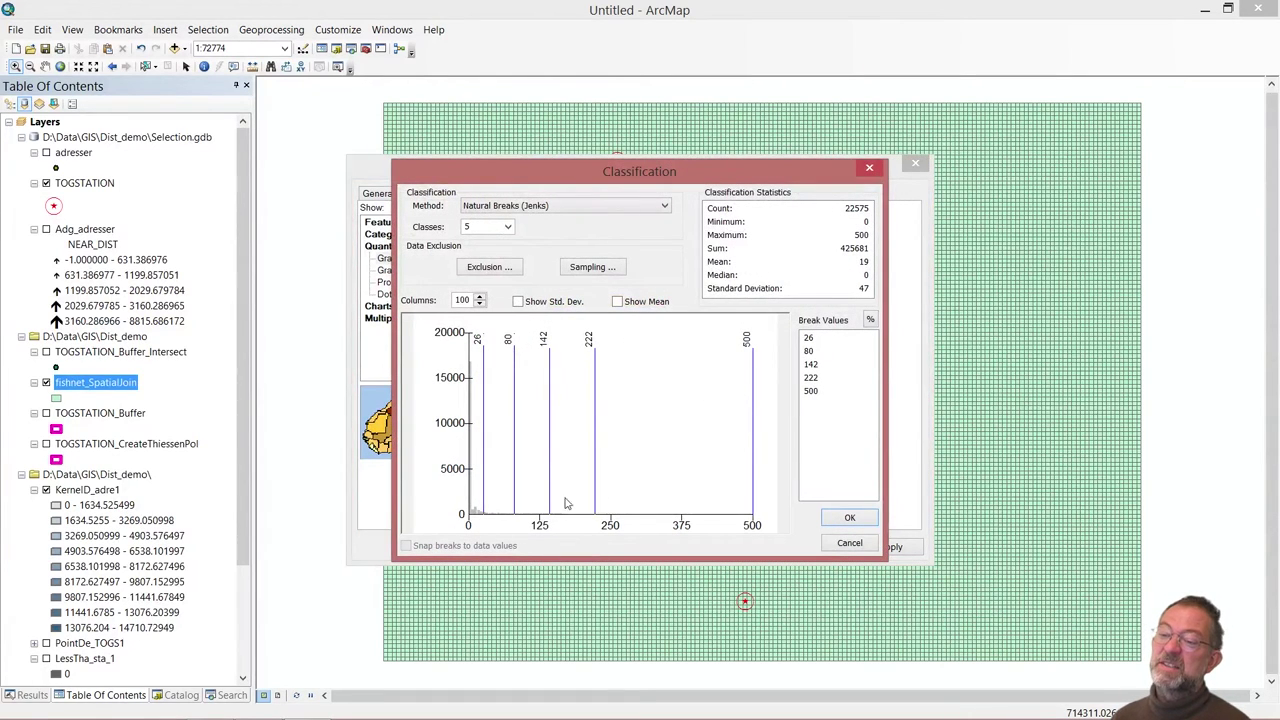
left_click(836, 517)
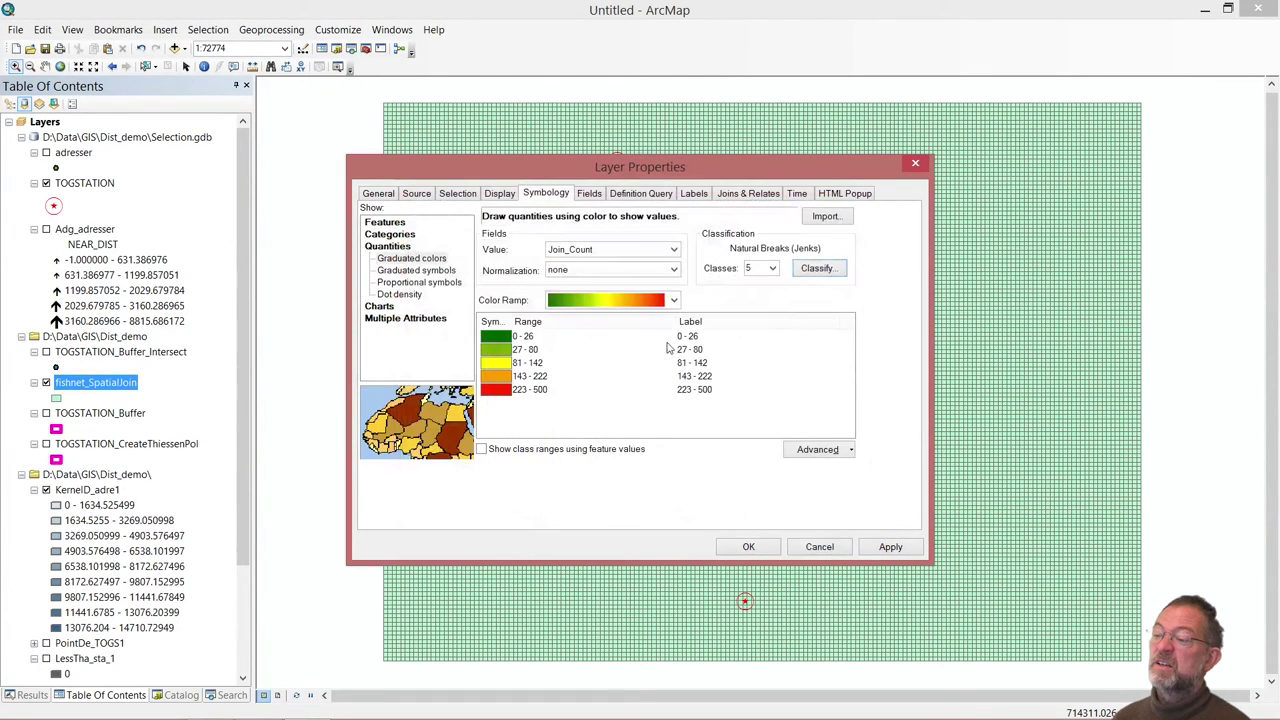
- Classify Join_Count into 10 Quantile classes and apply the symbology
left_click(772, 268)
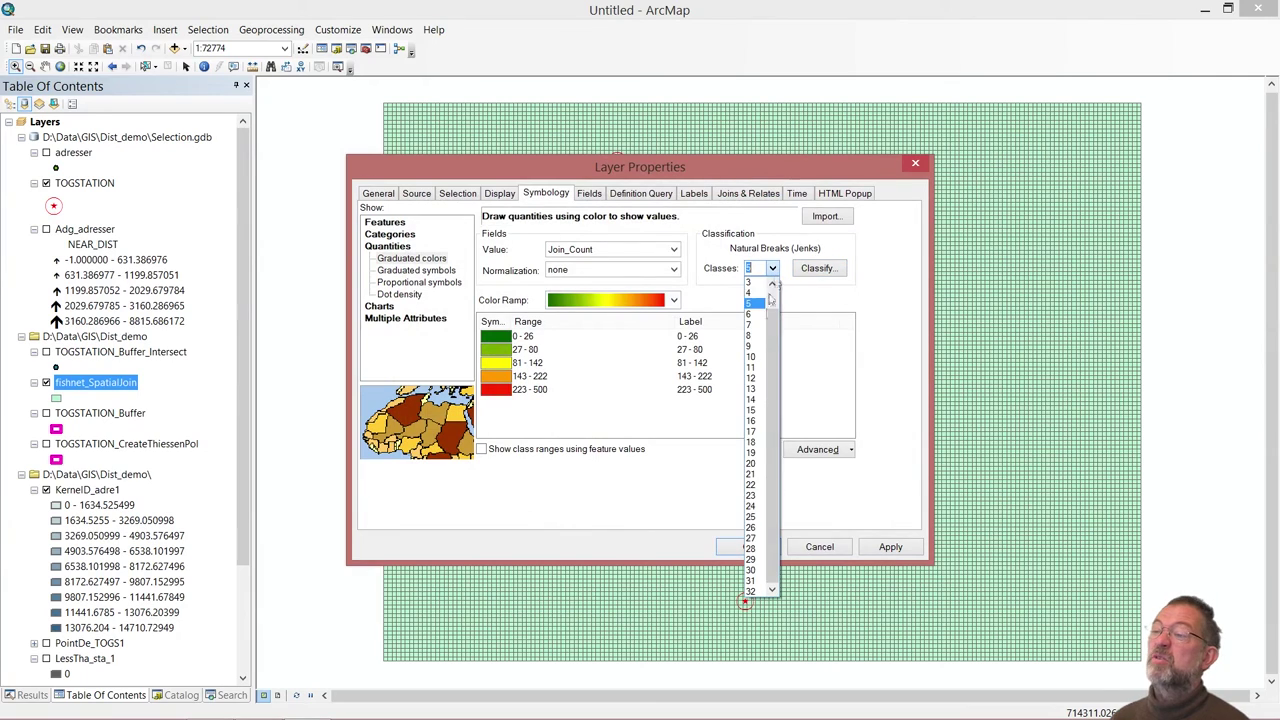
left_click(755, 356)
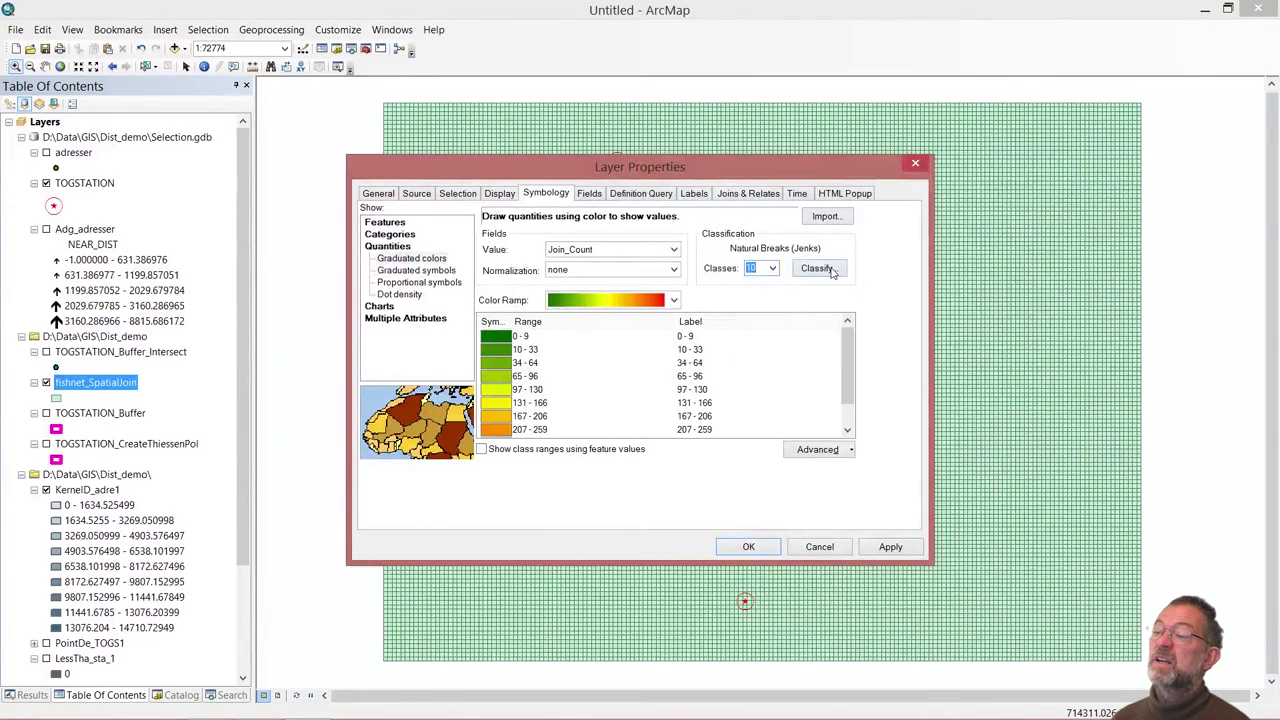
left_click(824, 272)
left_click(546, 210)
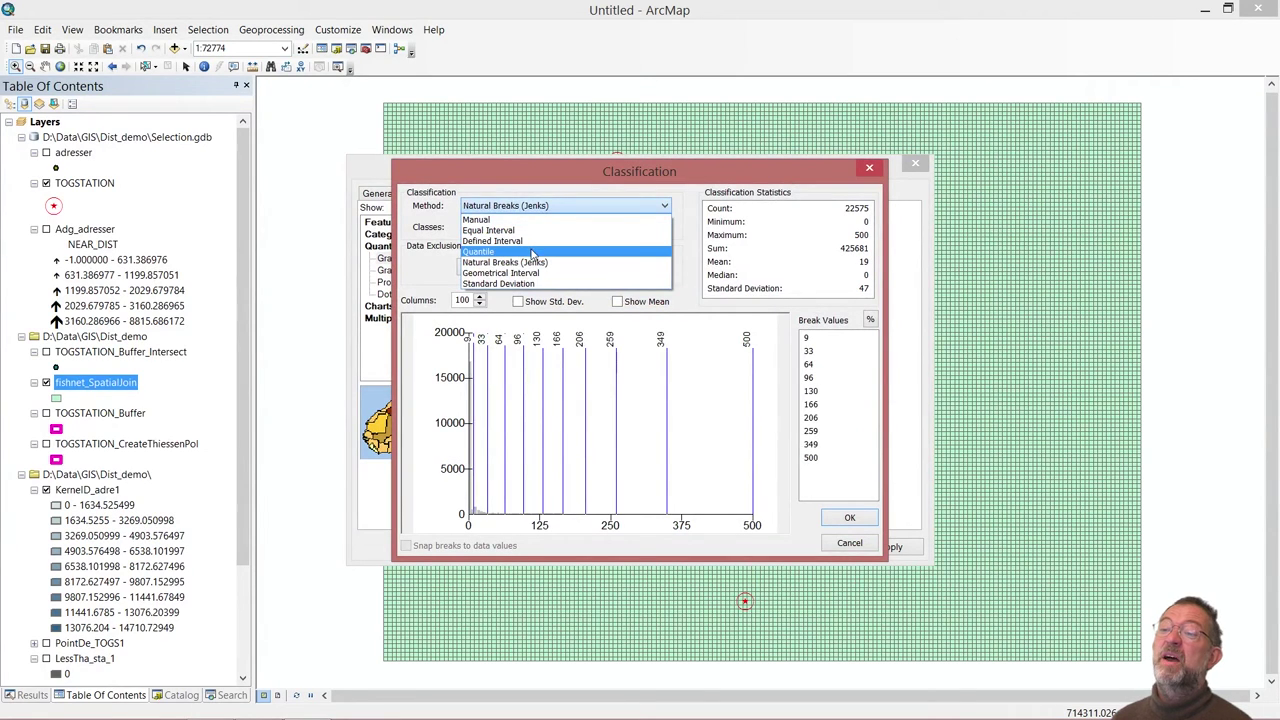
left_click(534, 252)
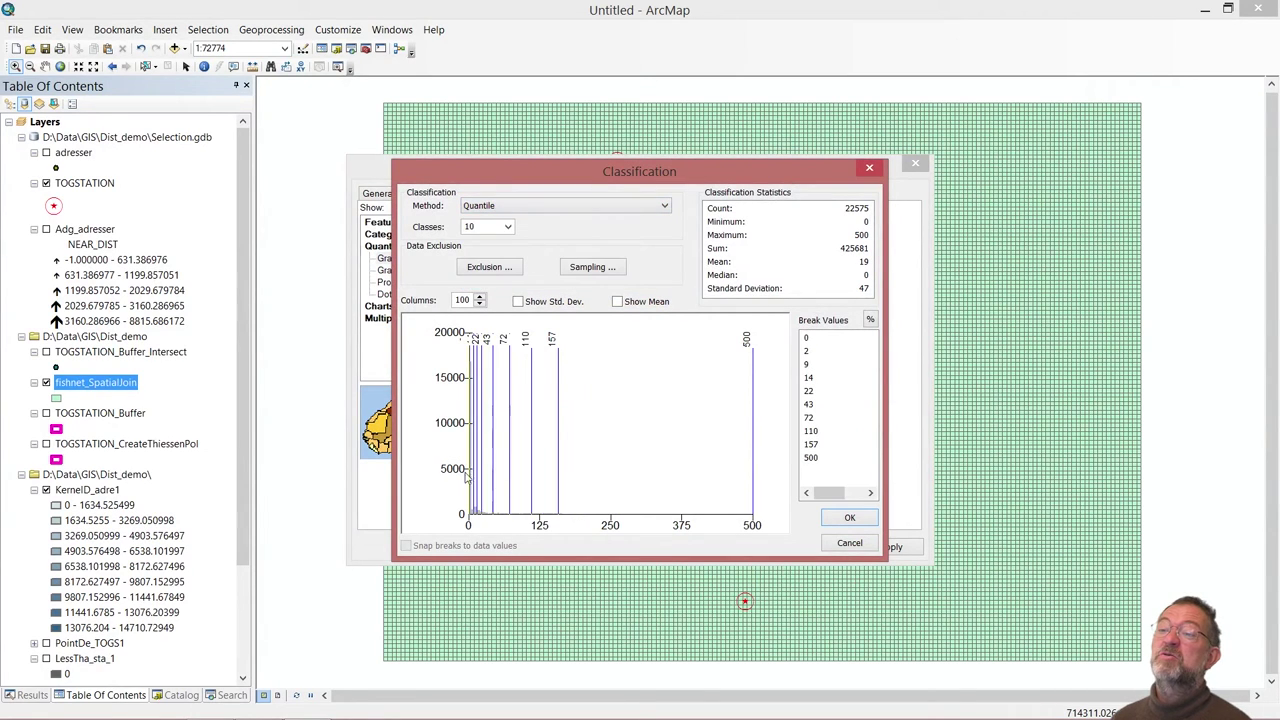
left_click(849, 519)
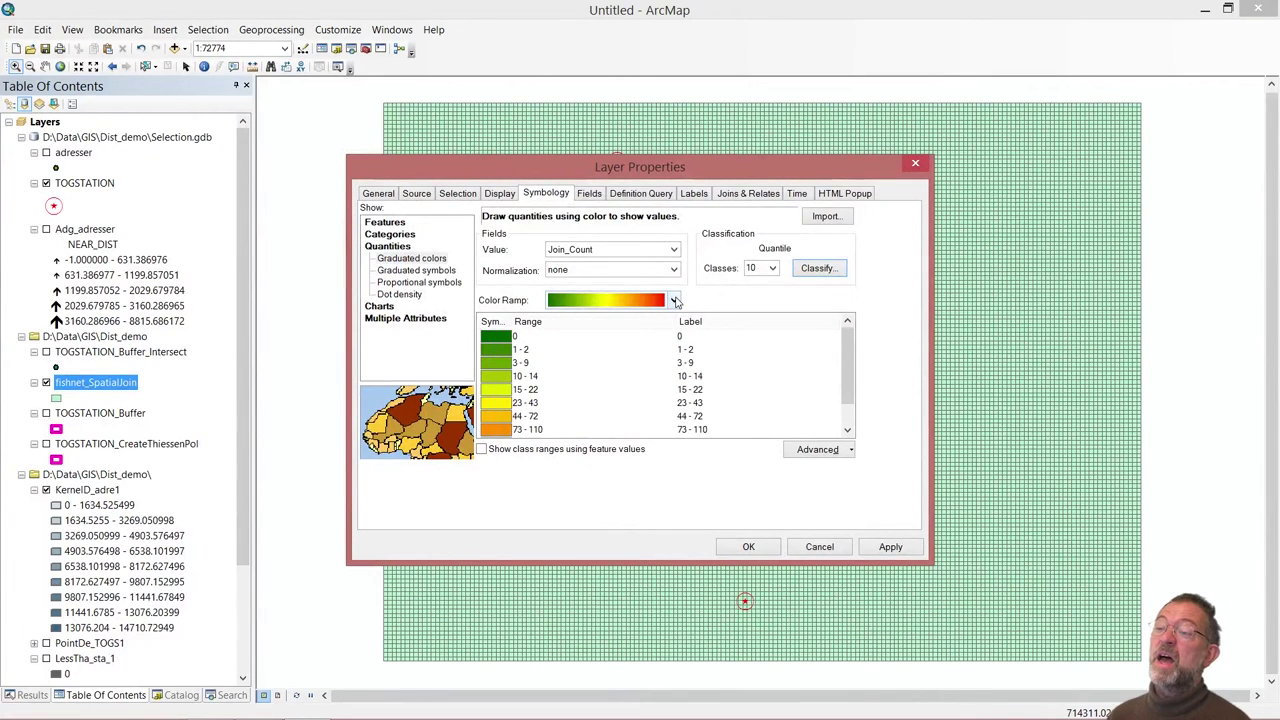
left_click(750, 547)
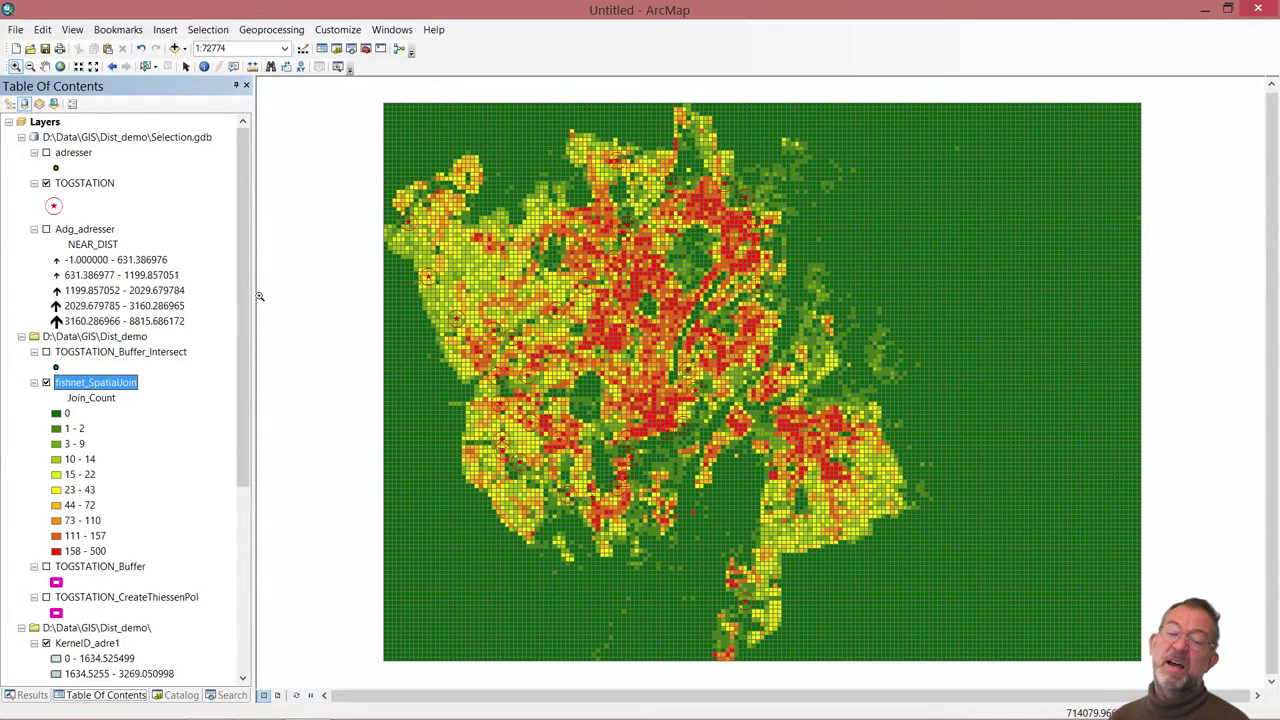
- Give all class symbols No Color outlines with width 0 and apply
right_click(120, 390)
left_click(170, 376)
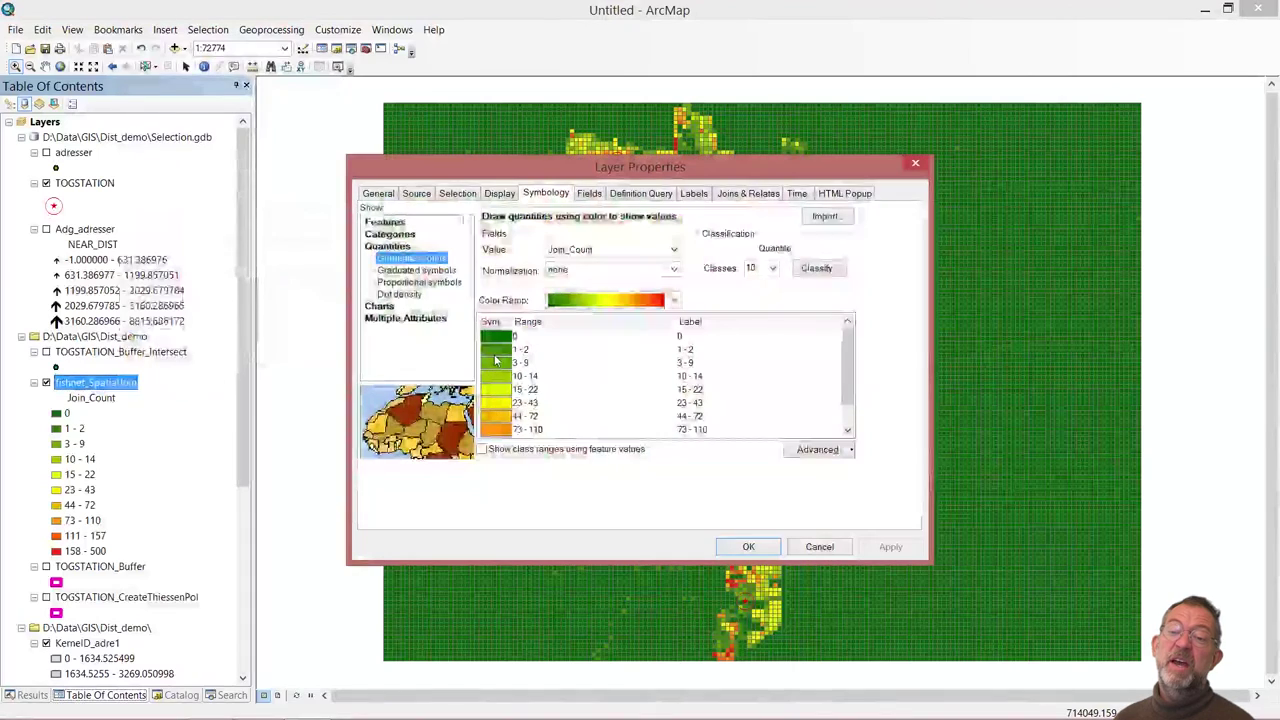
right_click(498, 341)
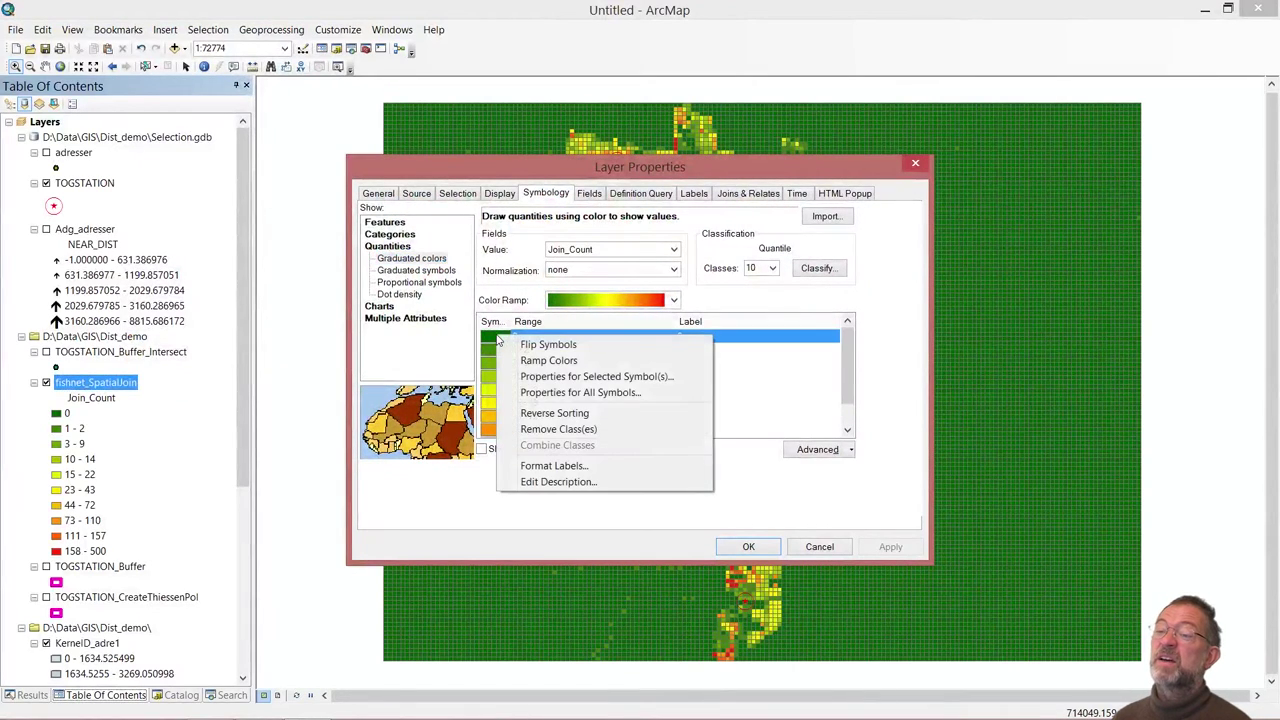
left_click(578, 393)
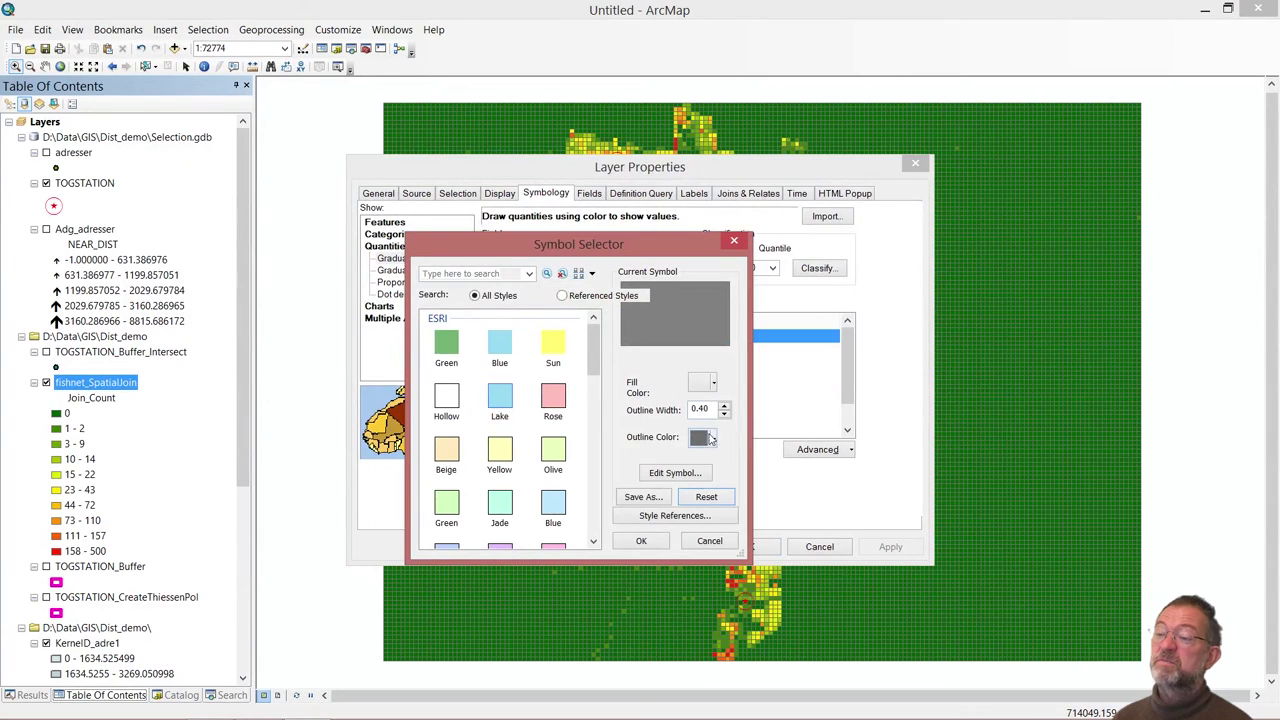
left_click(712, 443)
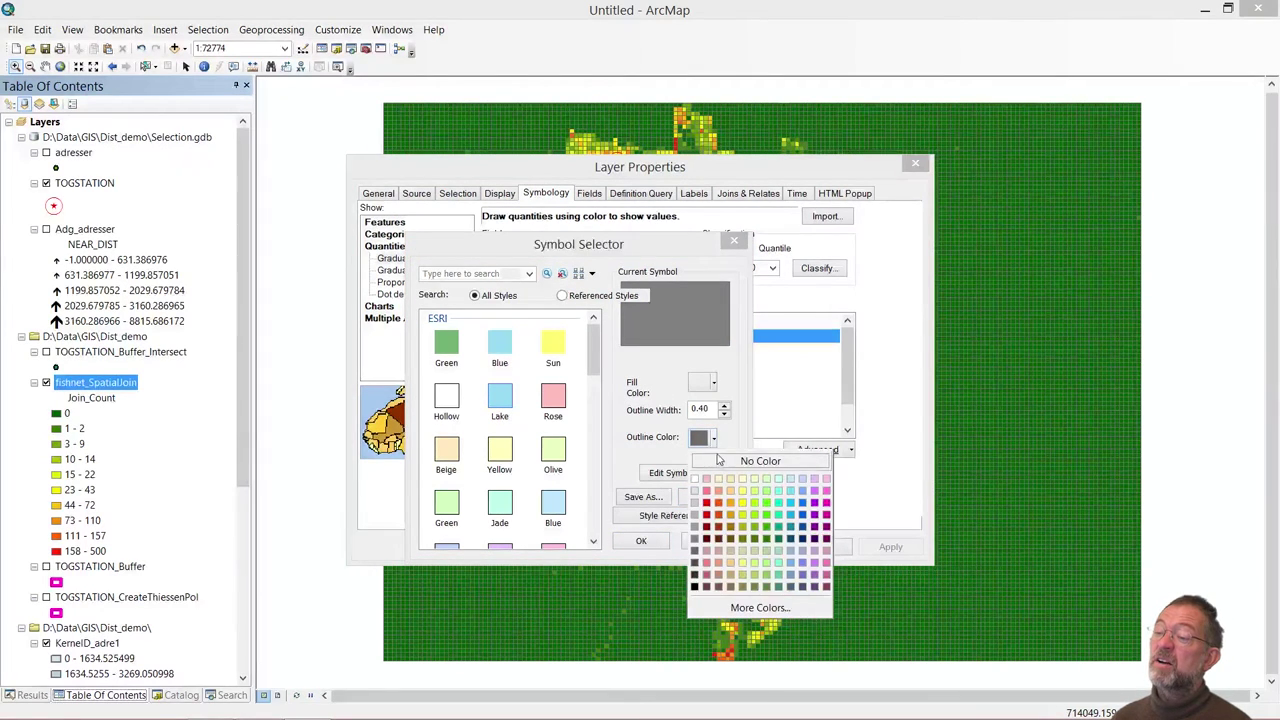
left_click(723, 460)
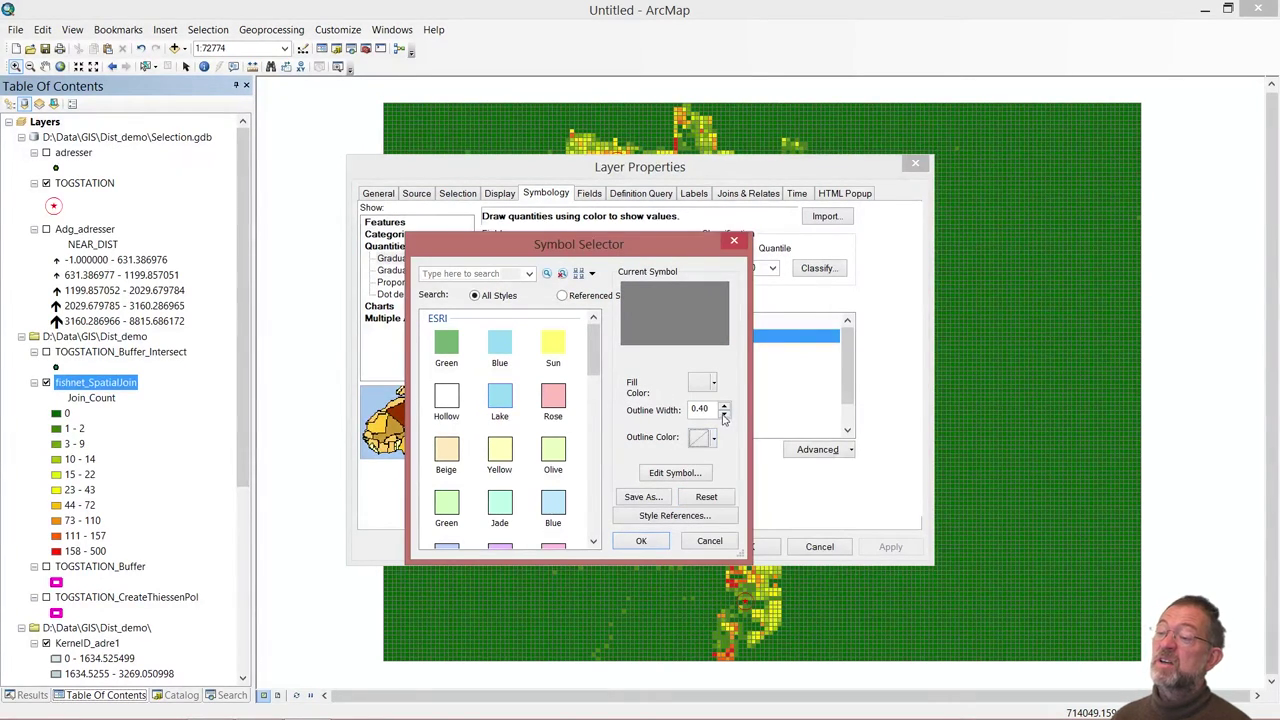
left_click(724, 419)
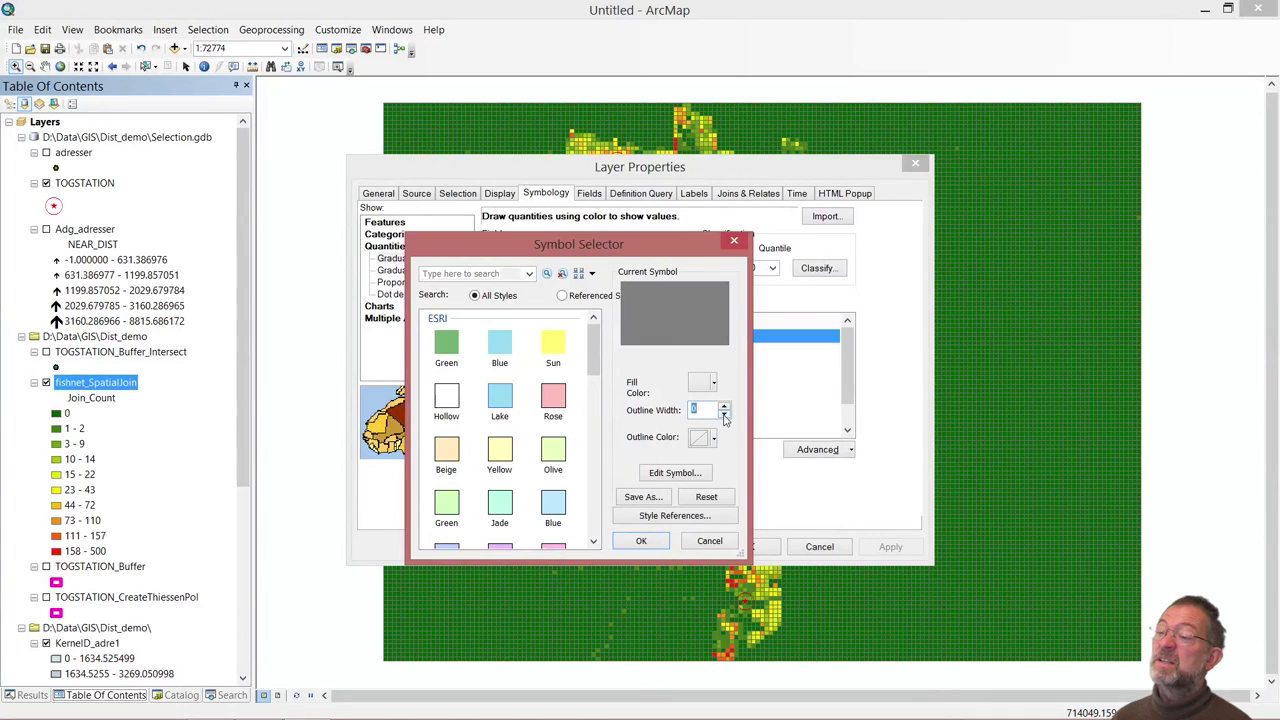
left_click(641, 540)
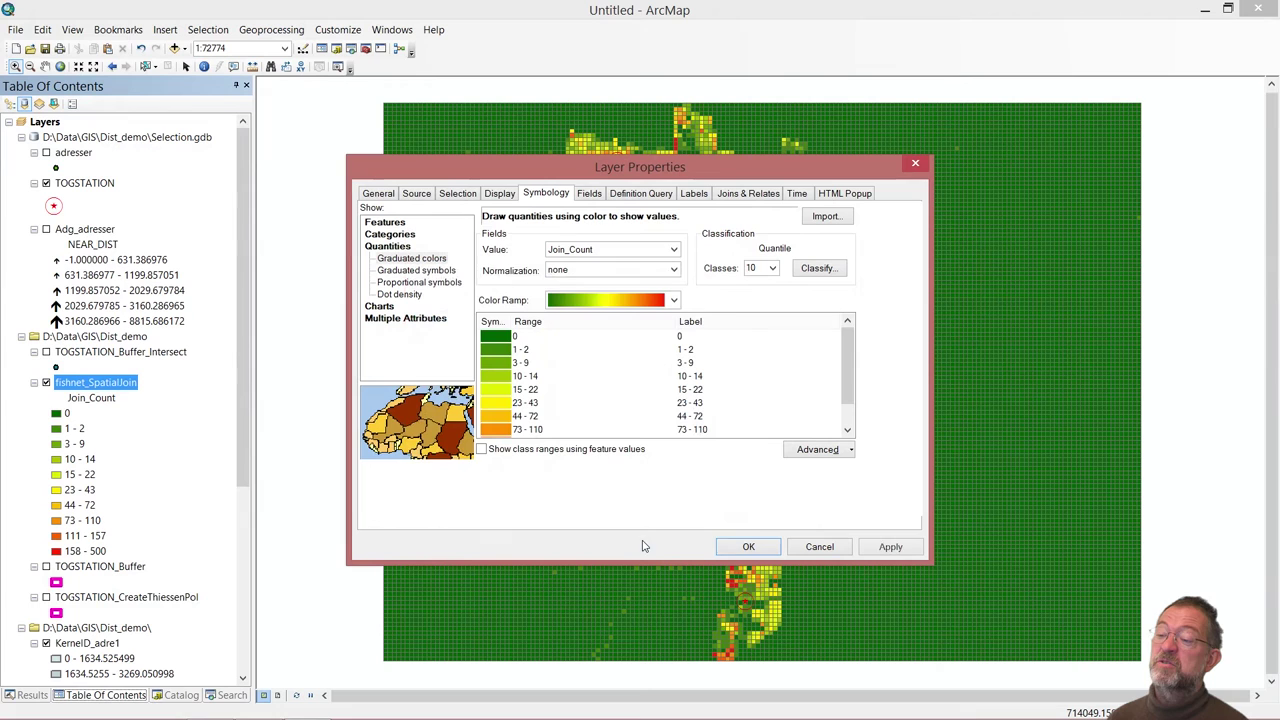
left_click(741, 548)
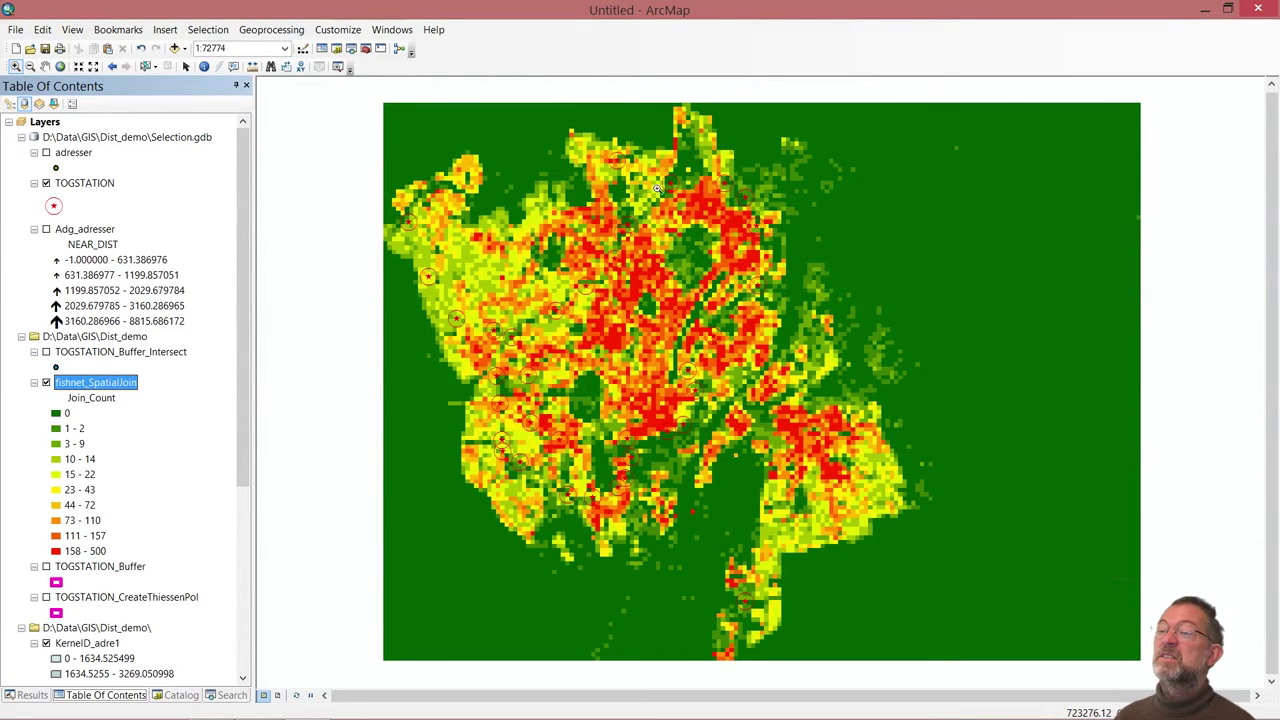
- Zoom into the central red cluster, toggle the fishnet_SpatialJoin grid on and off against kernel density, then zoom to the full grid extent
left_click_drag(656, 187, 795, 285)
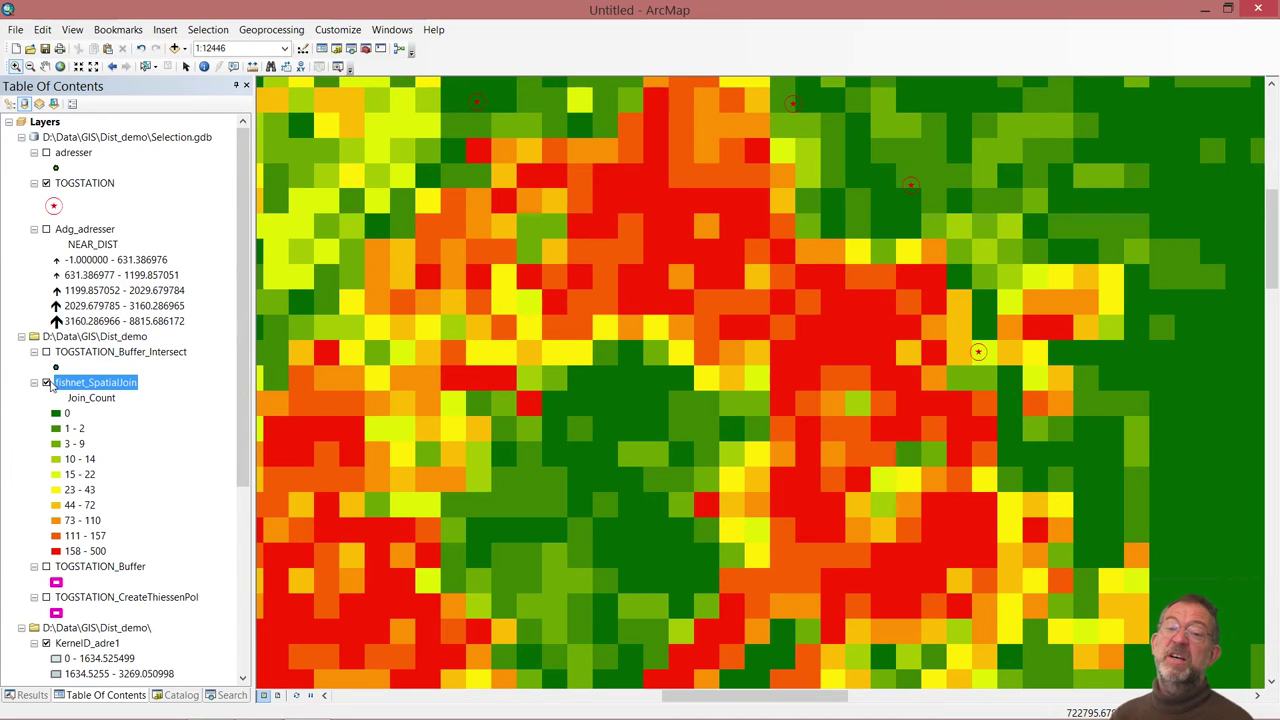
left_click(46, 383)
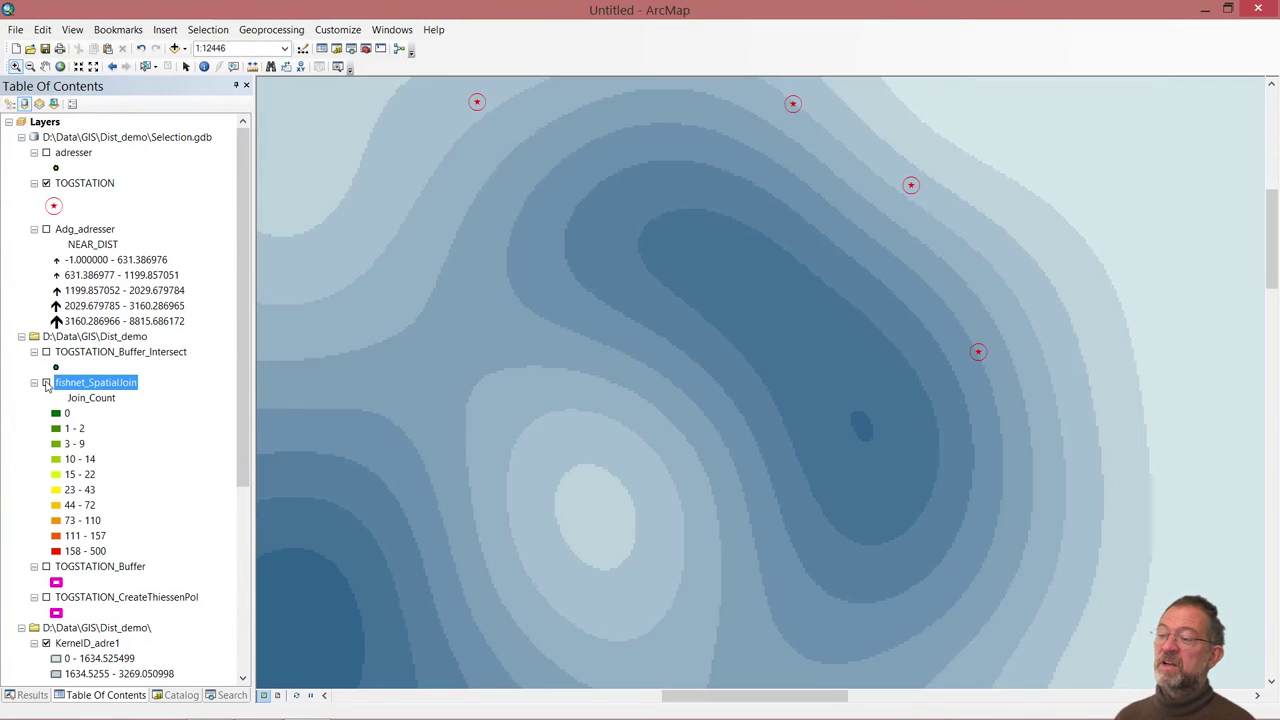
left_click(46, 383)
left_click(46, 383)
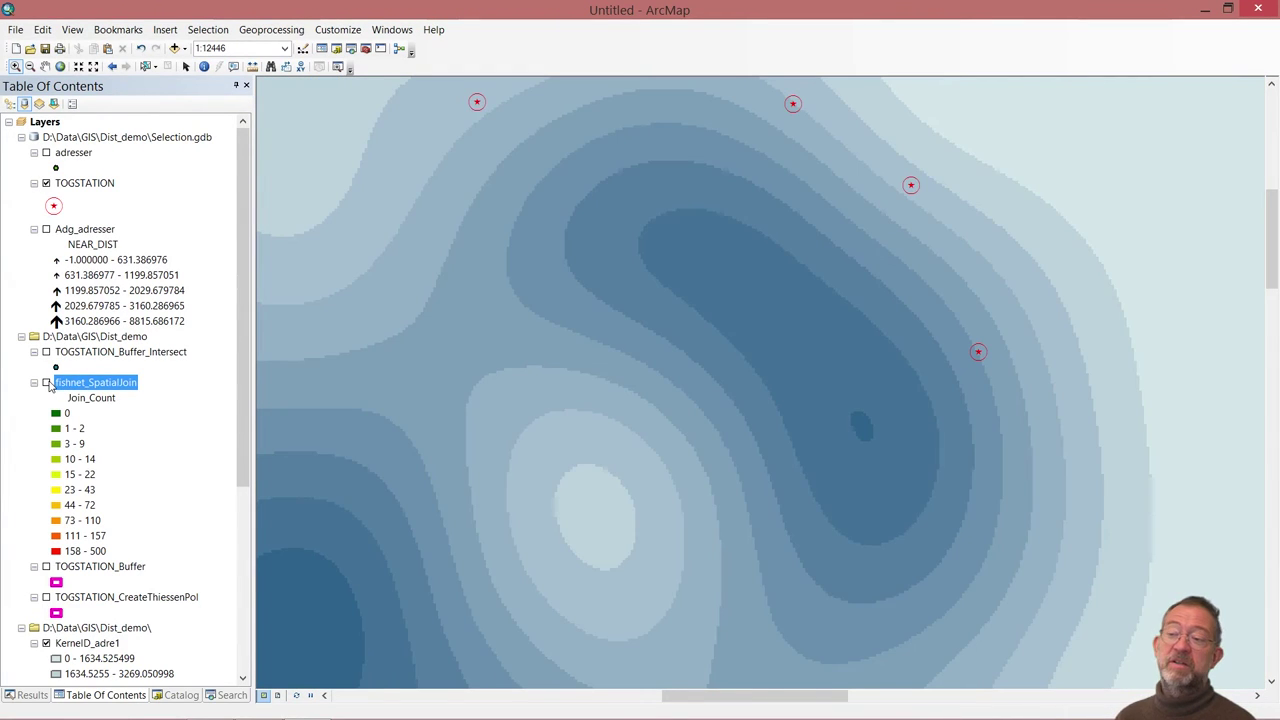
left_click(46, 383)
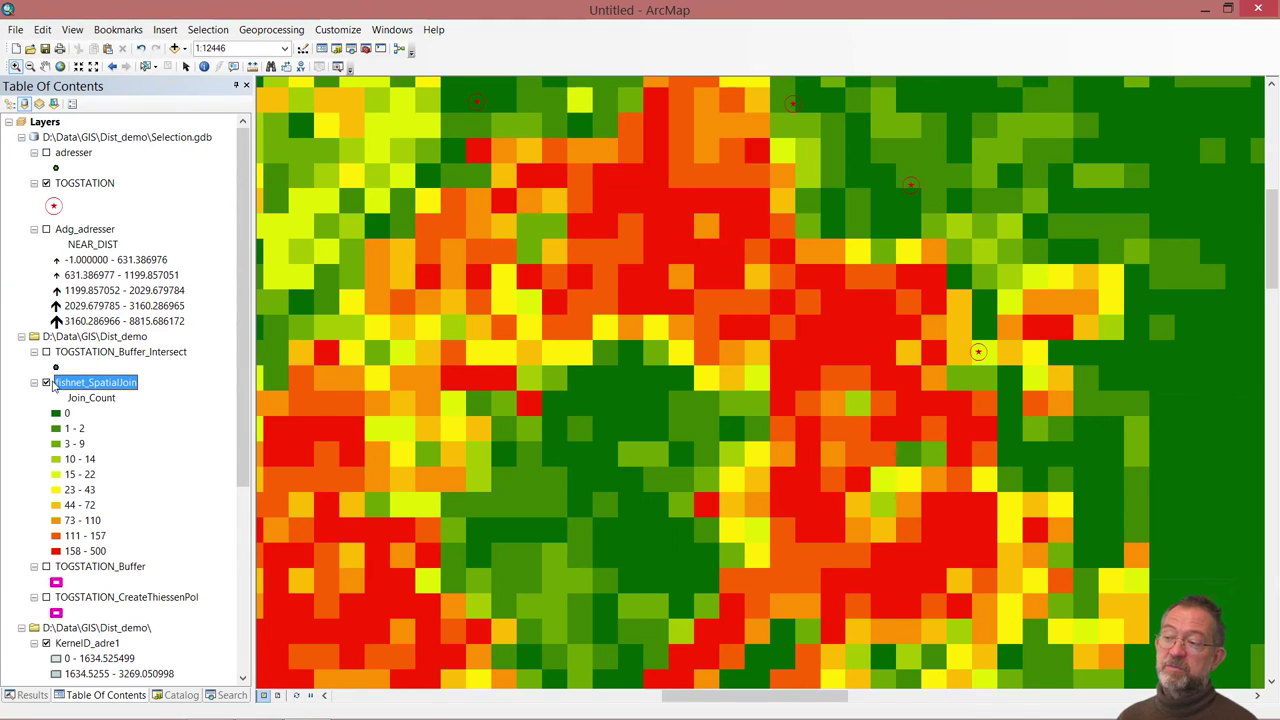
left_click(46, 383)
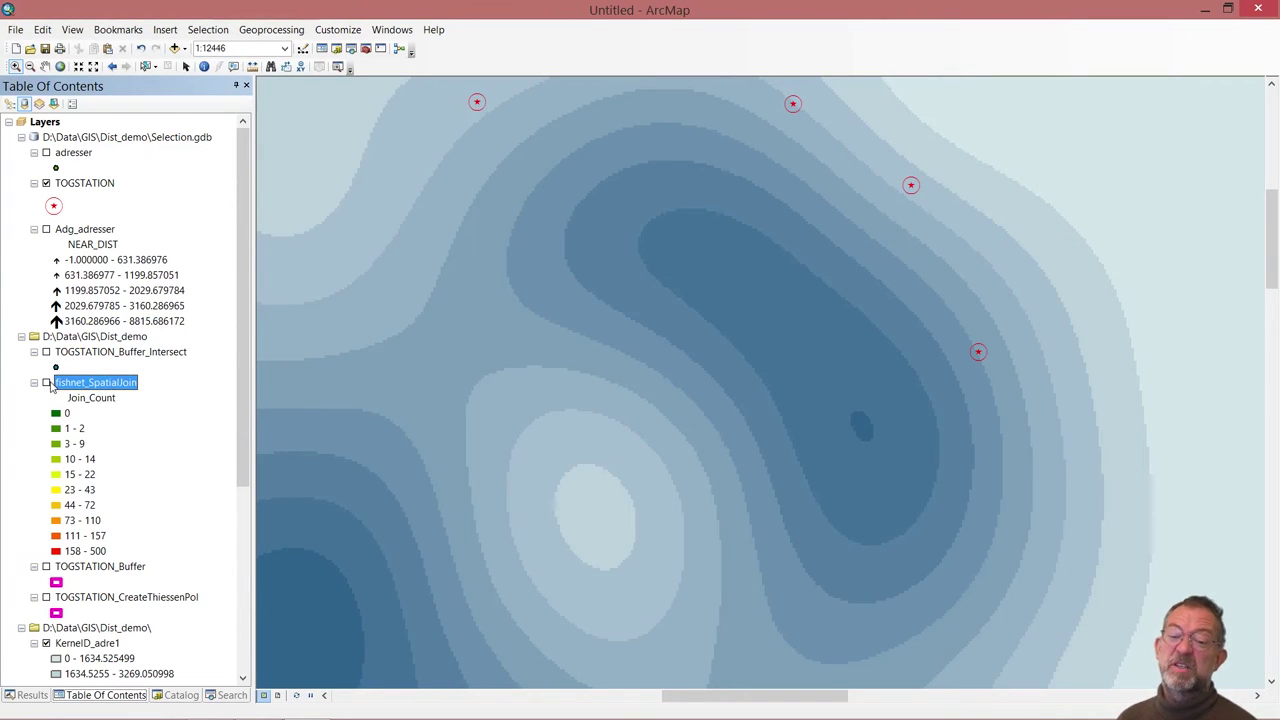
left_click(47, 384)
left_click(47, 384)
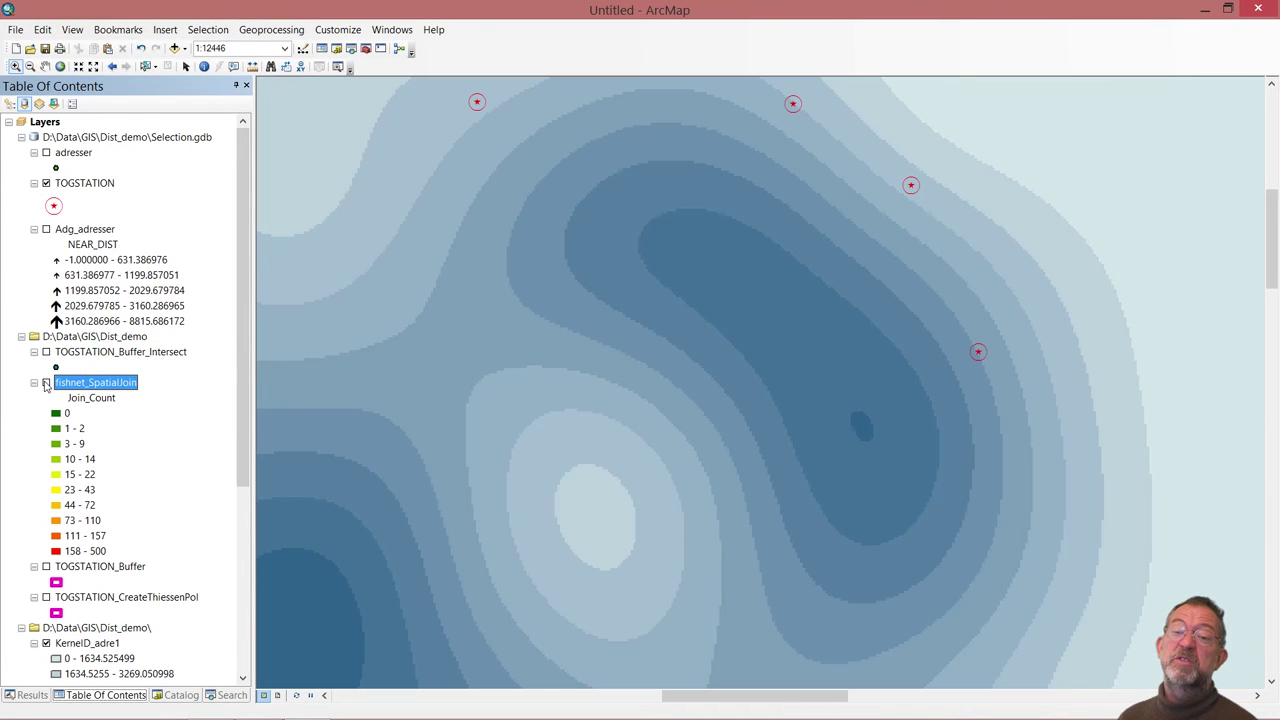
left_click(47, 384)
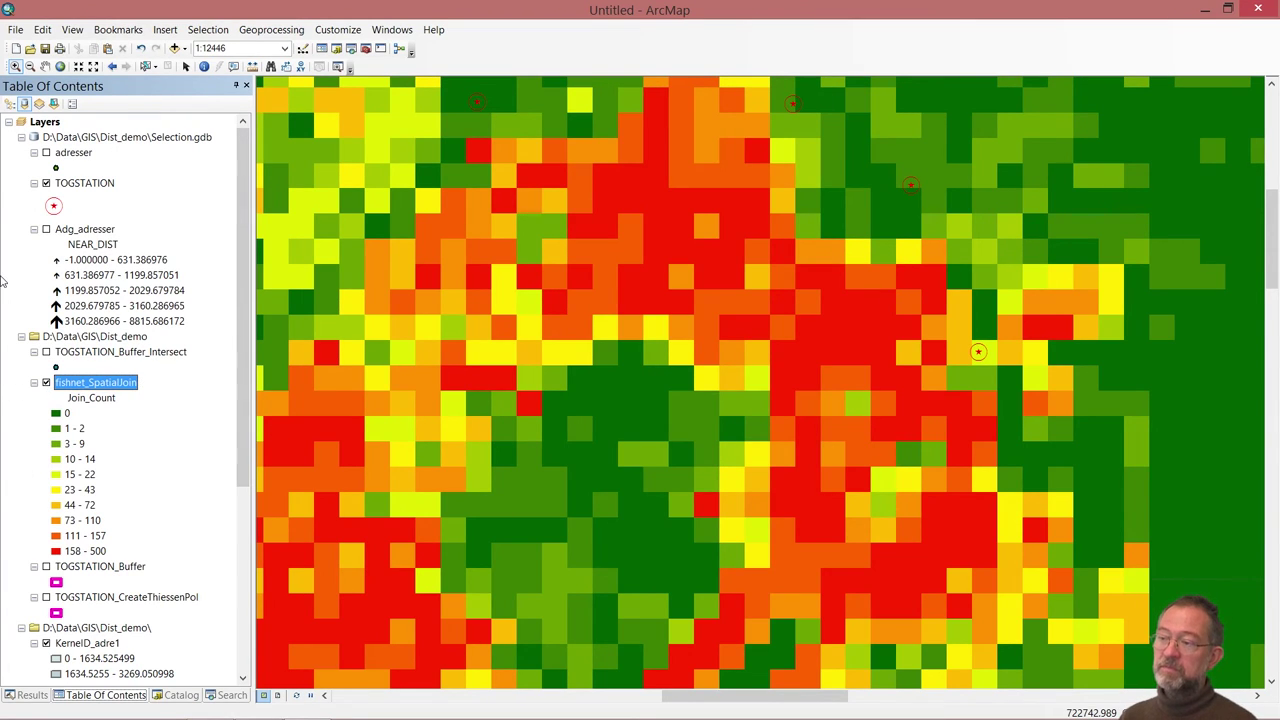
right_click(104, 388)
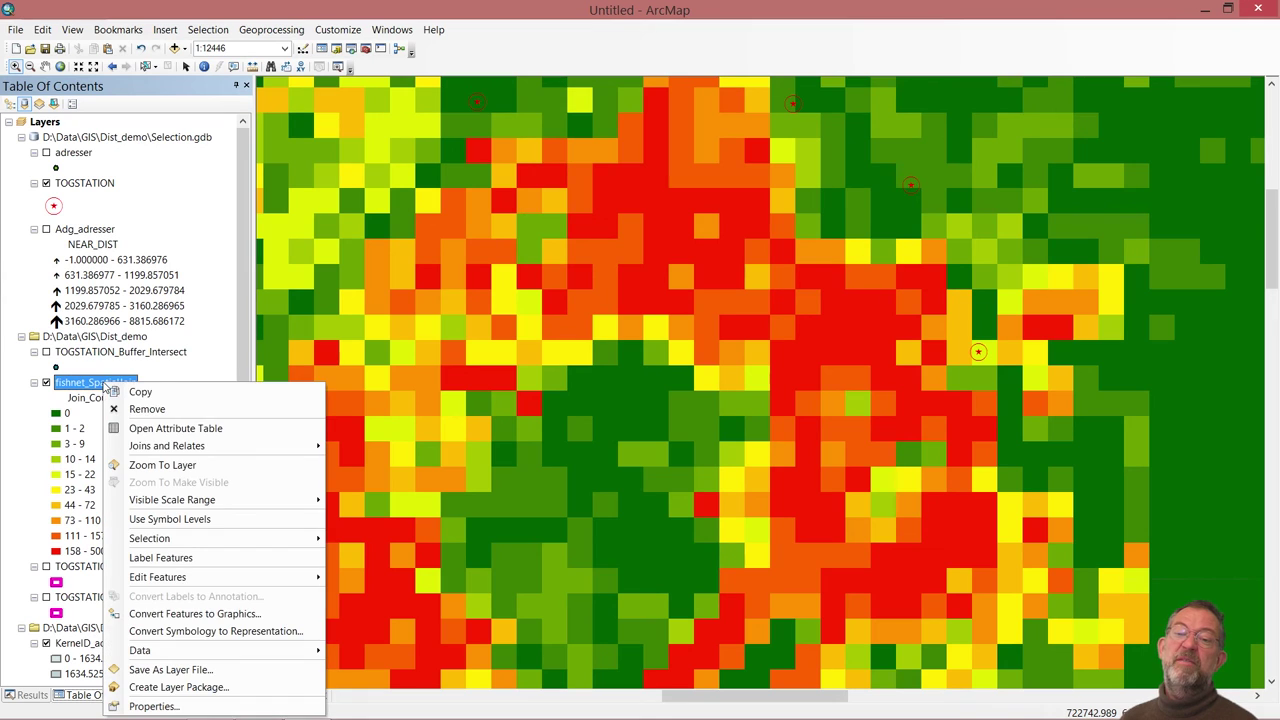
left_click(162, 465)
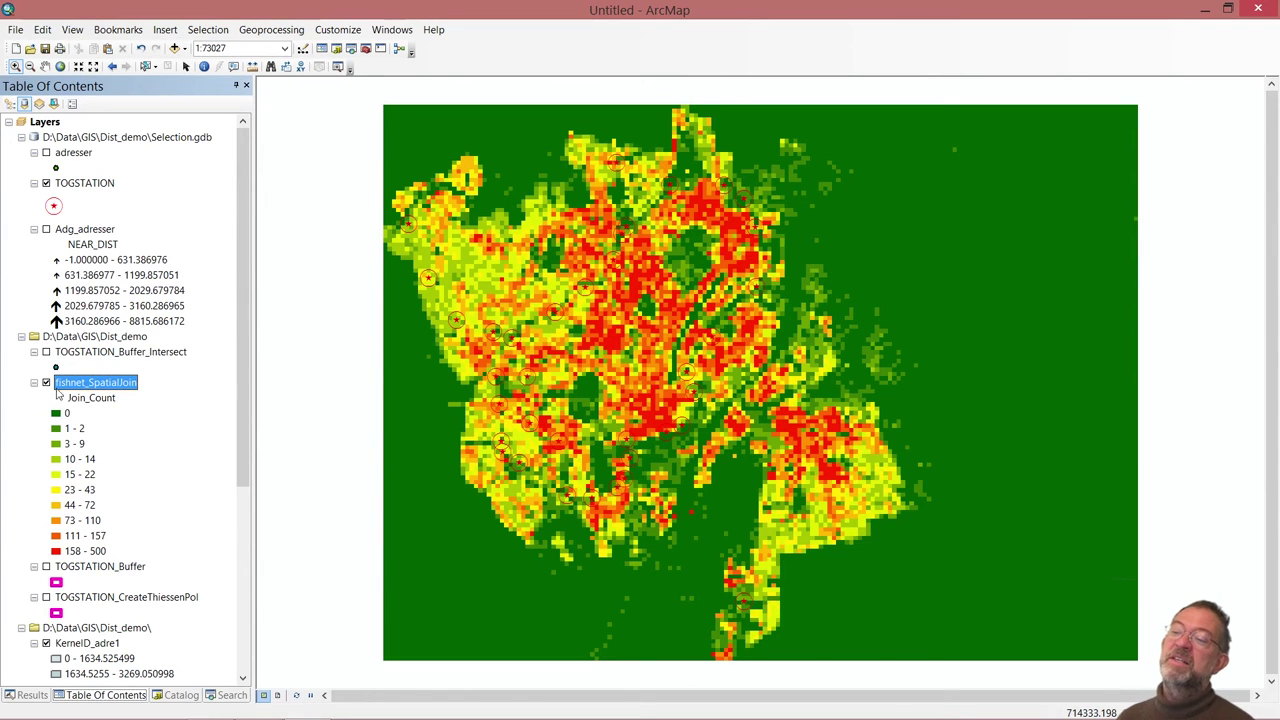
- Hide the fishnet_SpatialJoin grid to reveal the kernel density surface and TOGSTATION stations
left_click(46, 383)
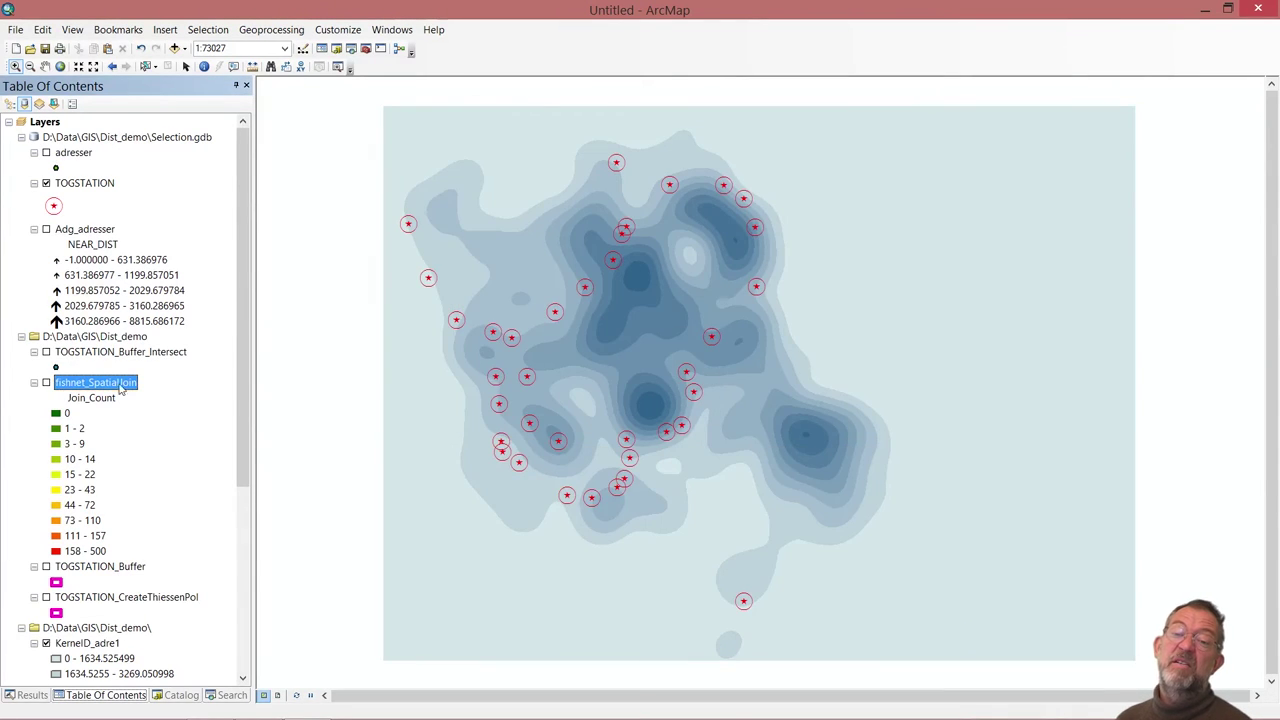